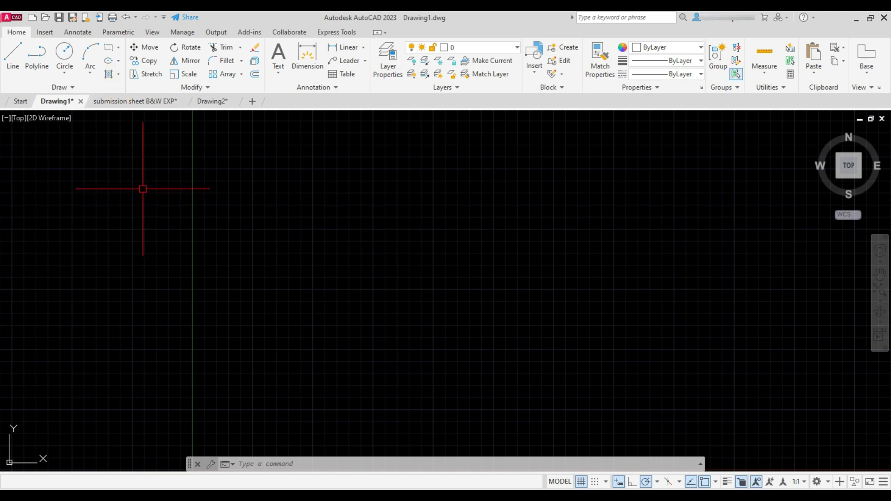
Look over the Drawing2 section and submission sheet B&W EXP drawings
{"action": "left_click", "coordinate": [206, 105]}
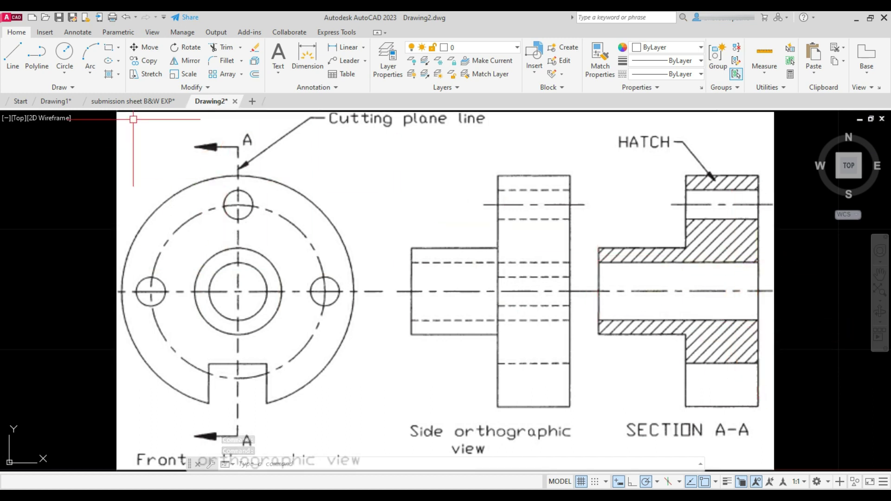
{"action": "left_click", "coordinate": [139, 102]}
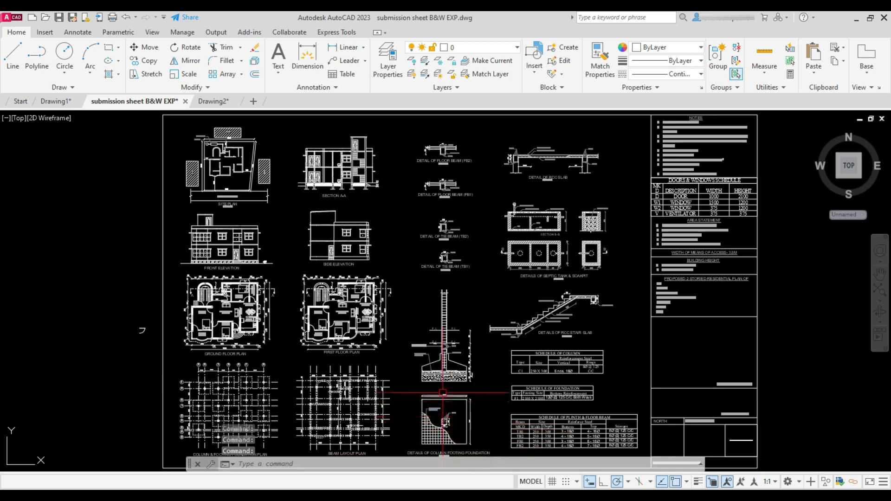
{"action": "scroll", "coordinate": [443, 391], "scroll_direction": "up", "scroll_amount": 10}
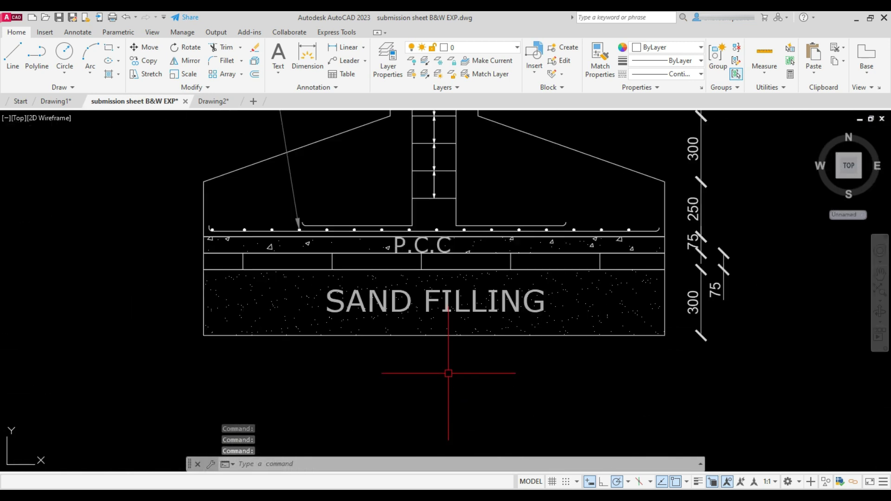
{"action": "scroll", "coordinate": [448, 373], "scroll_direction": "down", "scroll_amount": 6}
{"action": "scroll", "coordinate": [448, 373], "scroll_direction": "down", "scroll_amount": 3}
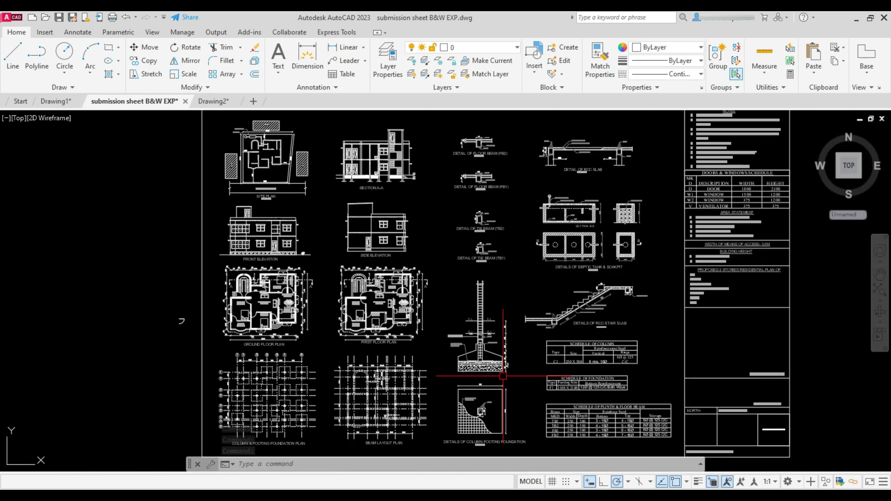
{"action": "scroll", "coordinate": [376, 167], "scroll_direction": "up", "scroll_amount": 6}
{"action": "scroll", "coordinate": [305, 317], "scroll_direction": "up", "scroll_amount": 2}
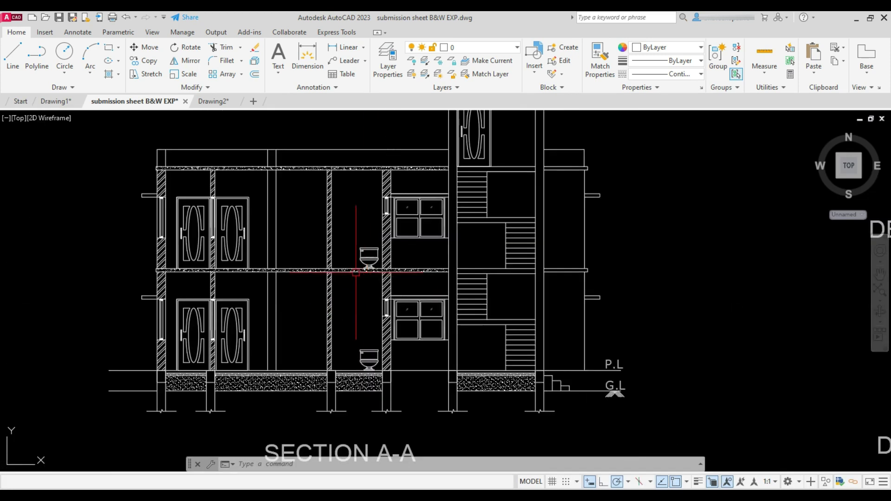
Return to the empty Drawing1 and try the HATCH command, then cancel it
{"action": "left_click", "coordinate": [58, 102]}
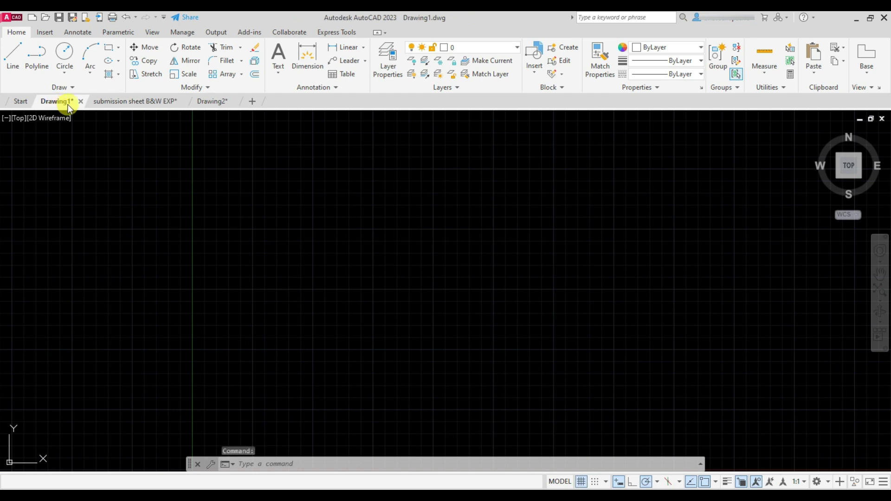
{"action": "left_click", "coordinate": [120, 76]}
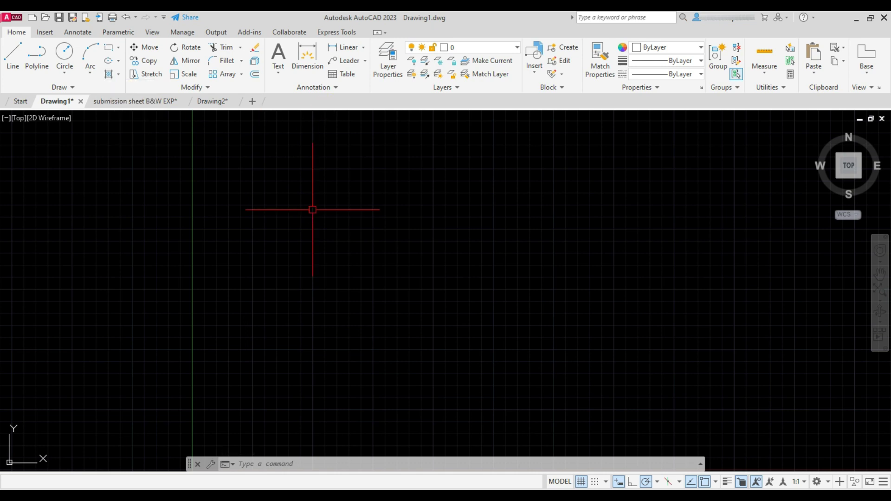
{"action": "type", "text": "h"}
{"action": "key", "text": "Return"}
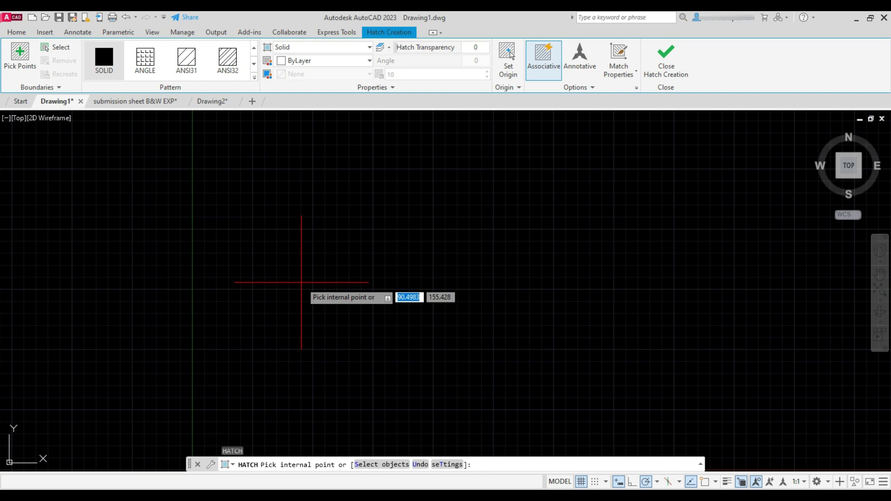
{"action": "key", "text": "Escape"}
Draw two concentric circles on one centre point, the second with a larger radius
{"action": "type", "text": "c"}
{"action": "key", "text": "Return"}
{"action": "left_click", "coordinate": [409, 265]}
{"action": "left_click", "coordinate": [398, 226]}
{"action": "key", "text": "Return"}
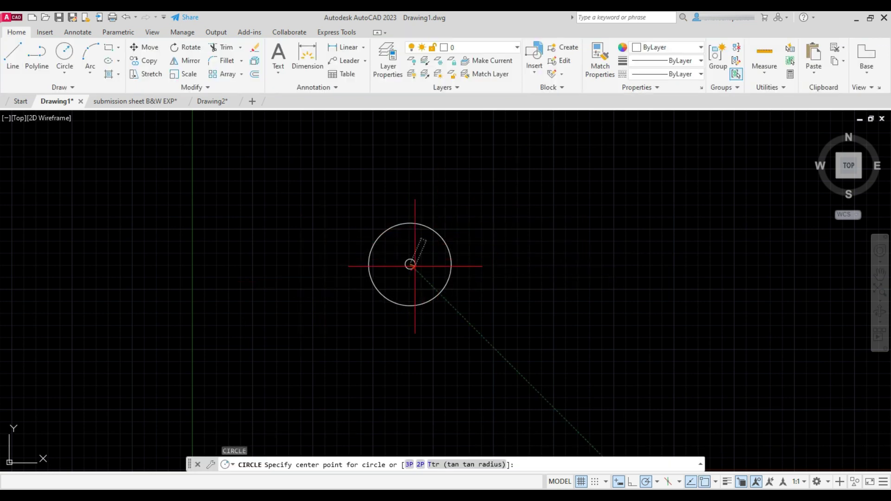
{"action": "left_click", "coordinate": [410, 264]}
{"action": "left_click", "coordinate": [485, 238]}
{"action": "key", "text": "Return"}
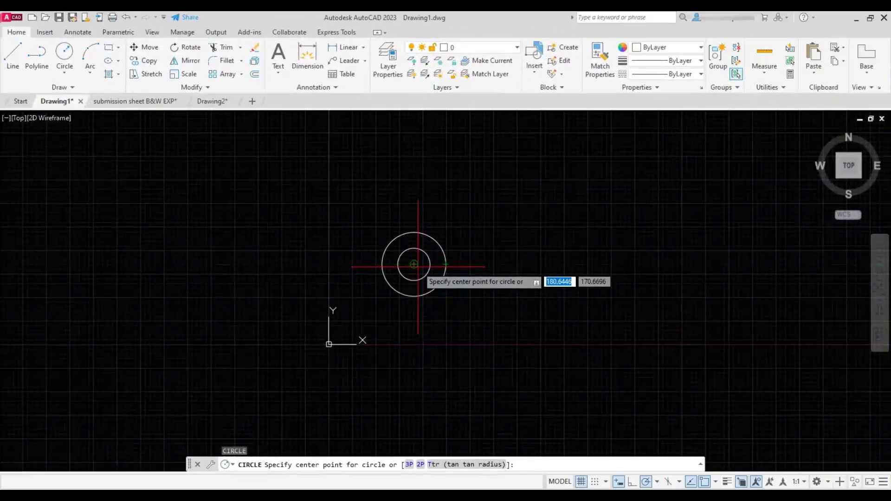
Add a third concentric circle, then start HATCH and pick inside the middle ring
{"action": "left_click", "coordinate": [276, 260]}
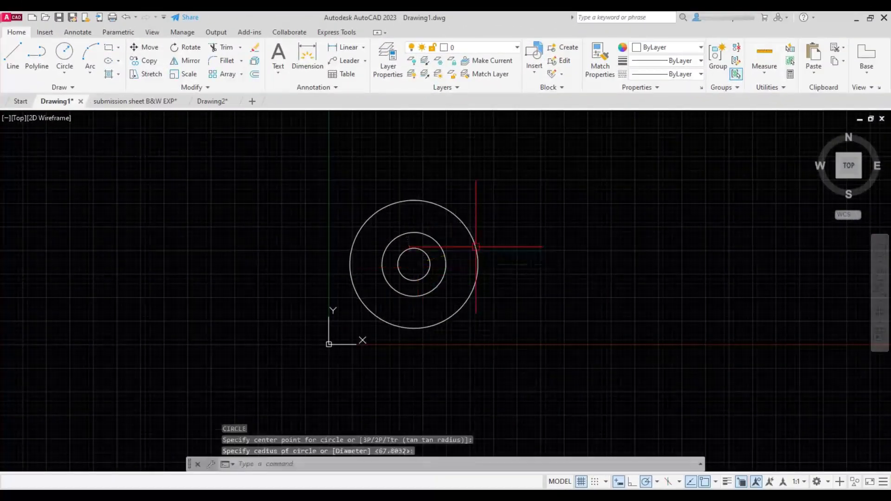
{"action": "scroll", "coordinate": [450, 238], "scroll_direction": "up", "scroll_amount": 2}
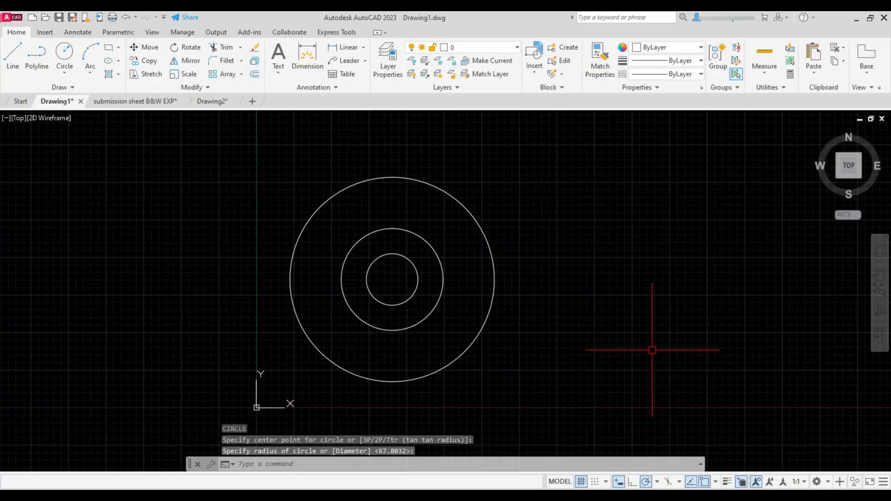
{"action": "type", "text": "h"}
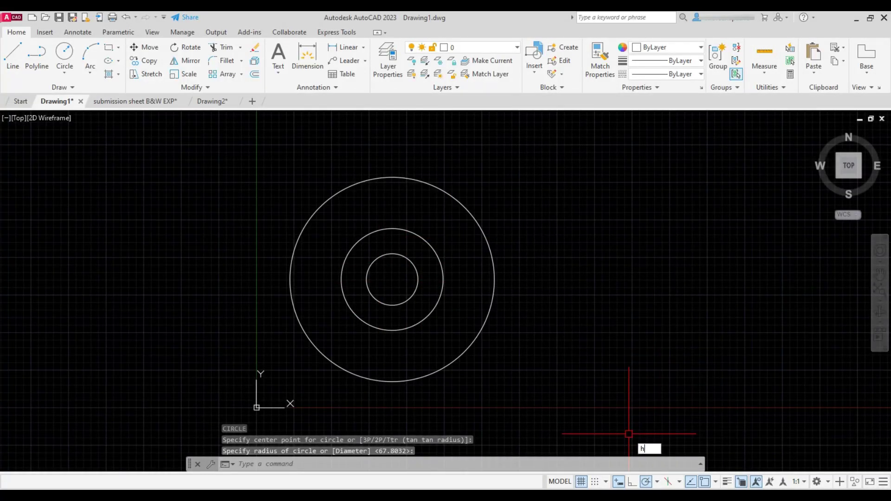
{"action": "key", "text": "Return"}
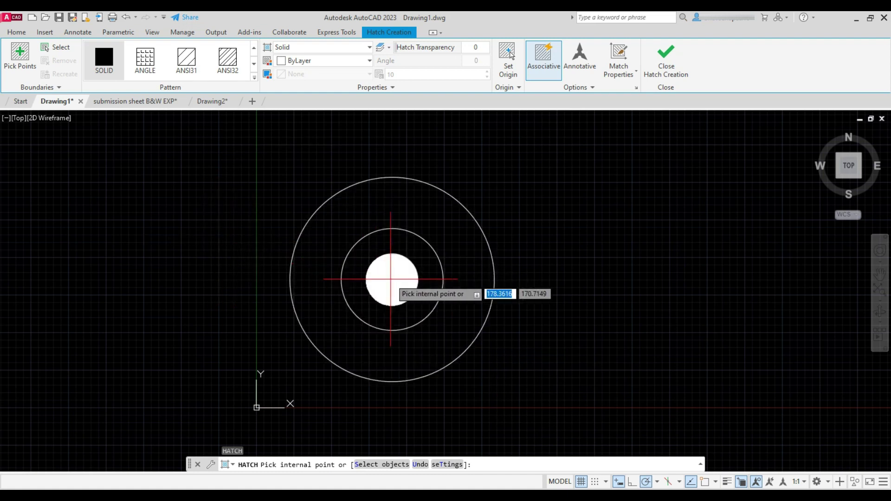
{"action": "left_click", "coordinate": [383, 313]}
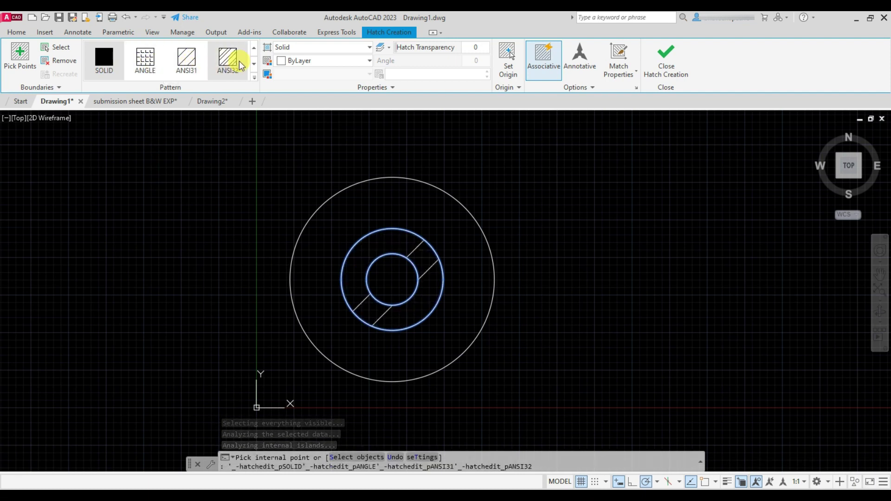
Choose the ANSI31 diagonal pattern from the gallery and adjust the hatch pattern scale
{"action": "left_click", "coordinate": [254, 76]}
{"action": "scroll", "coordinate": [219, 128], "scroll_direction": "down", "scroll_amount": 5}
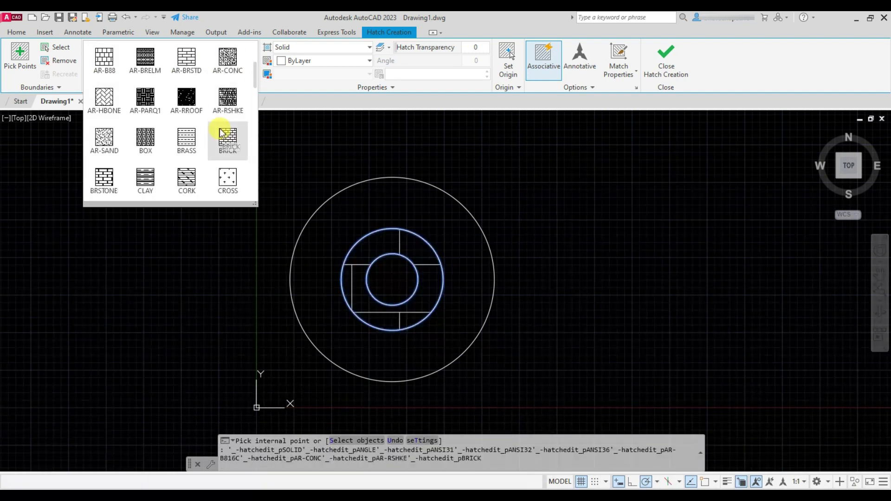
{"action": "scroll", "coordinate": [218, 139], "scroll_direction": "up", "scroll_amount": 5}
{"action": "left_click", "coordinate": [185, 62]}
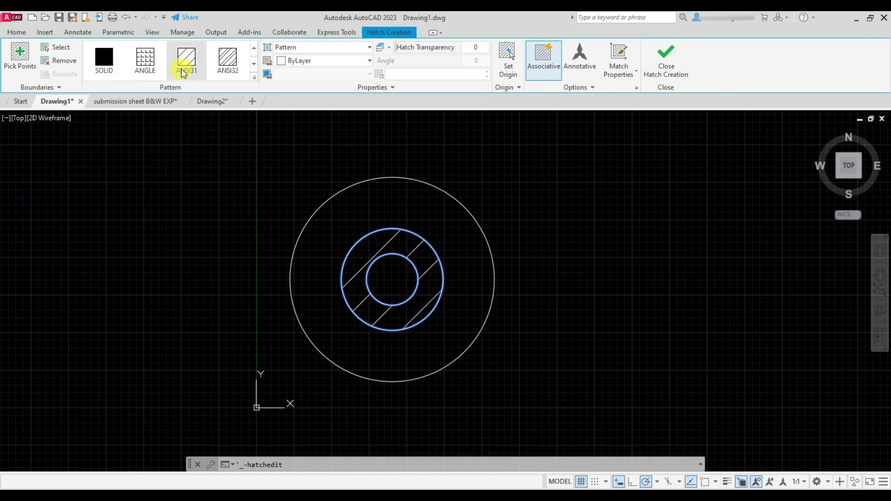
{"action": "left_click", "coordinate": [398, 75]}
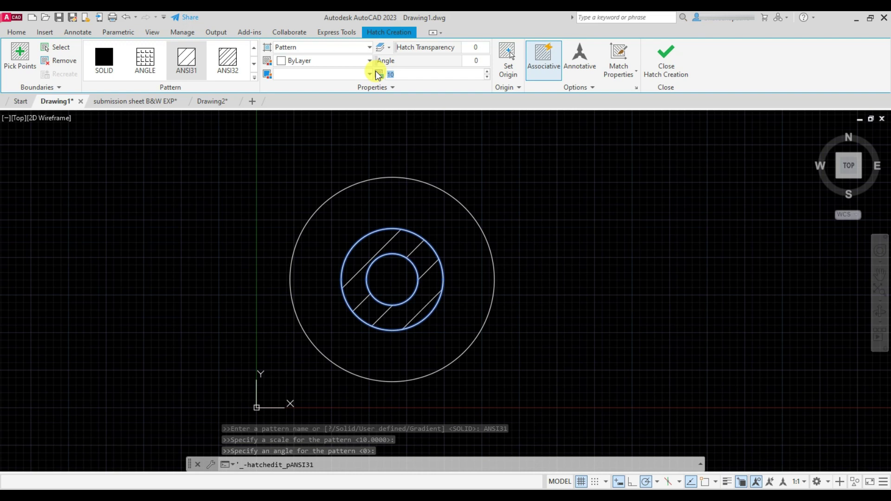
{"action": "type", "text": "1"}
{"action": "key", "text": "Return"}
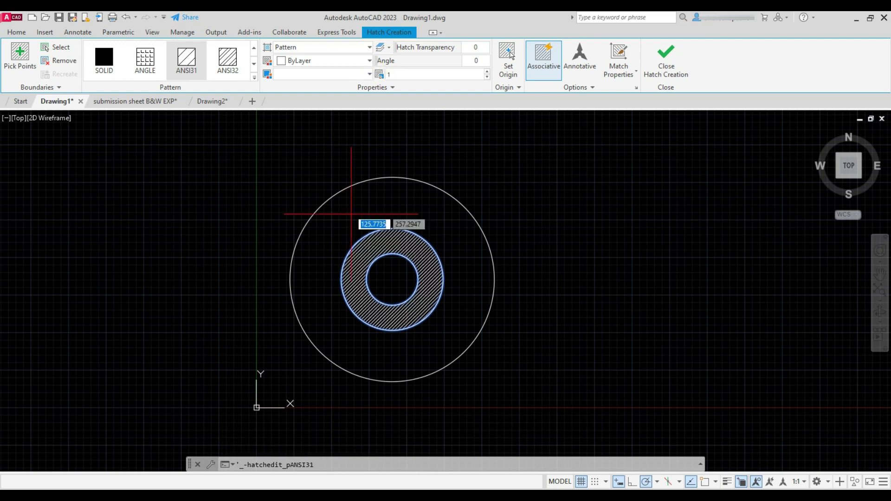
{"action": "scroll", "coordinate": [411, 258], "scroll_direction": "up", "scroll_amount": 2}
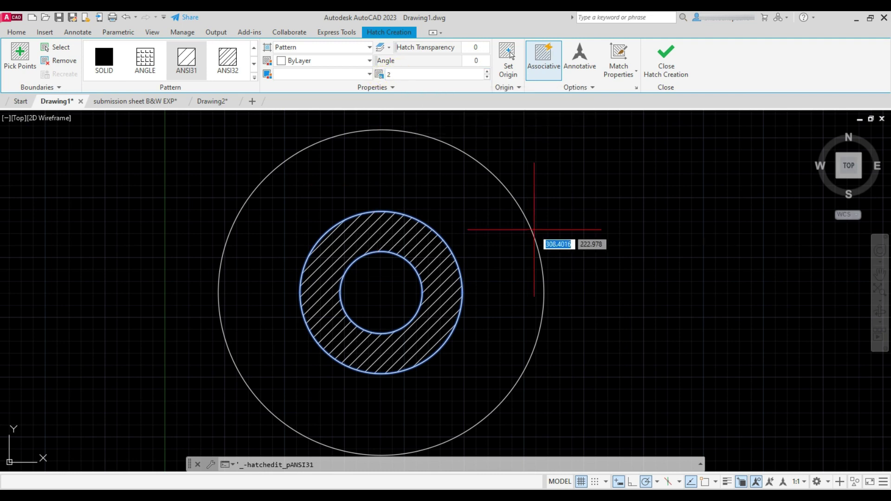
{"action": "key", "text": "Escape"}
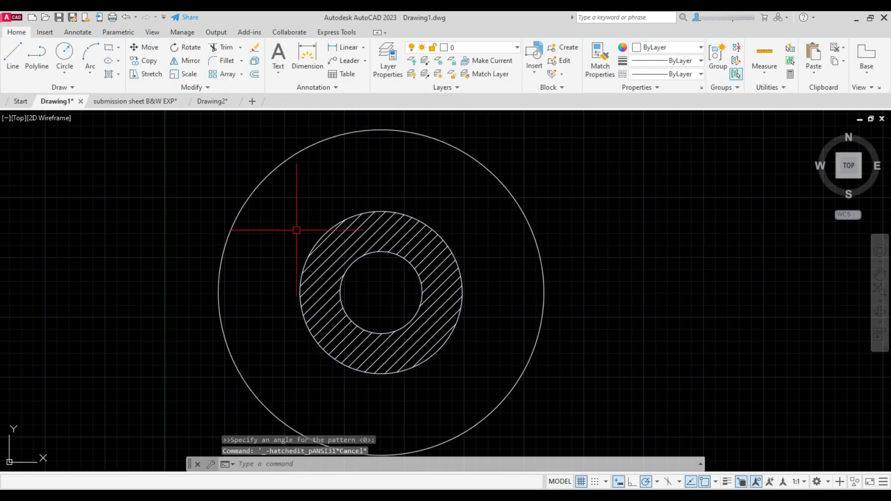
{"action": "type", "text": "h"}
{"action": "key", "text": "Return"}
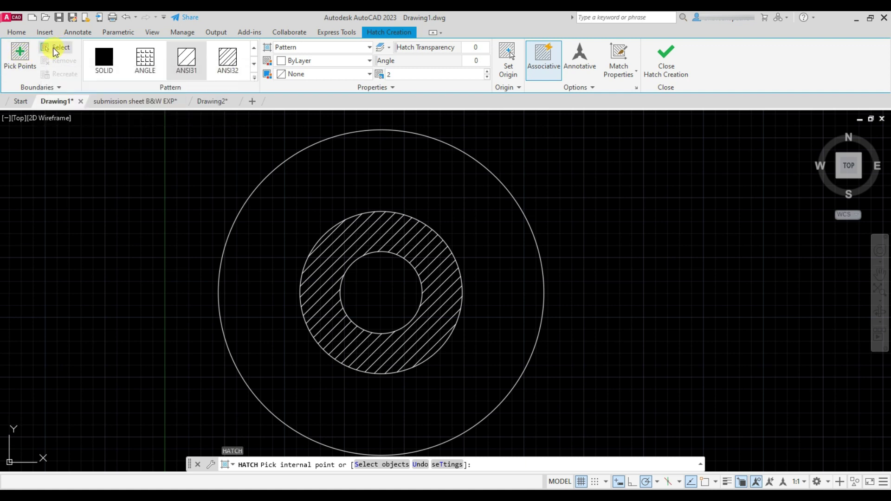
{"action": "left_click", "coordinate": [54, 49]}
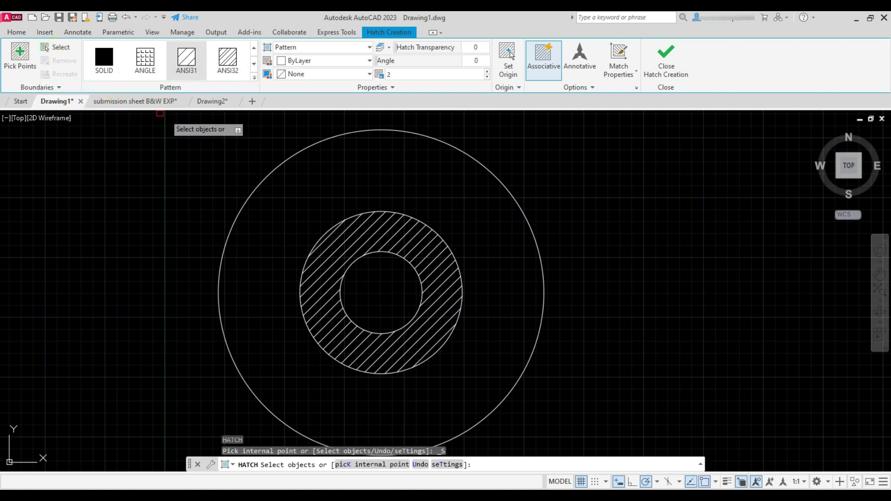
{"action": "left_click", "coordinate": [469, 156]}
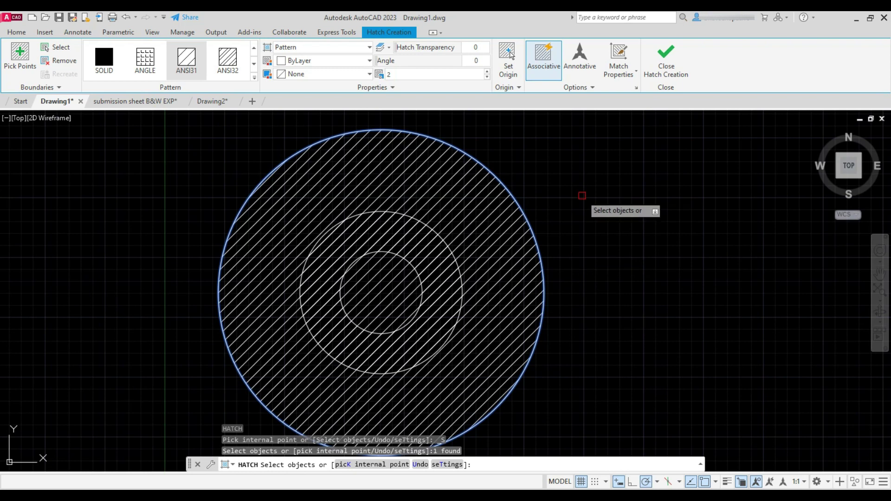
{"action": "key", "text": "Return"}
{"action": "left_click", "coordinate": [464, 209]}
{"action": "key", "text": "Delete"}
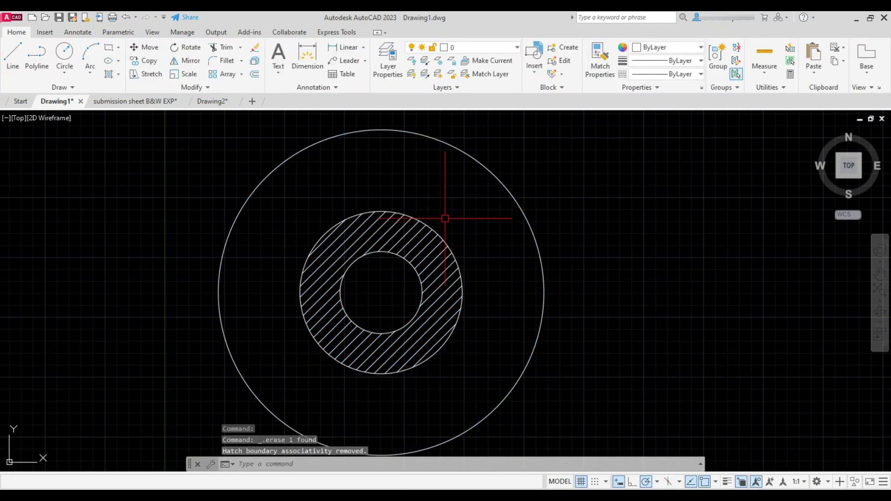
Keep the ring hatch as Pattern type, with colour 248,215,49 and background 94,103,175
{"action": "left_click", "coordinate": [361, 227]}
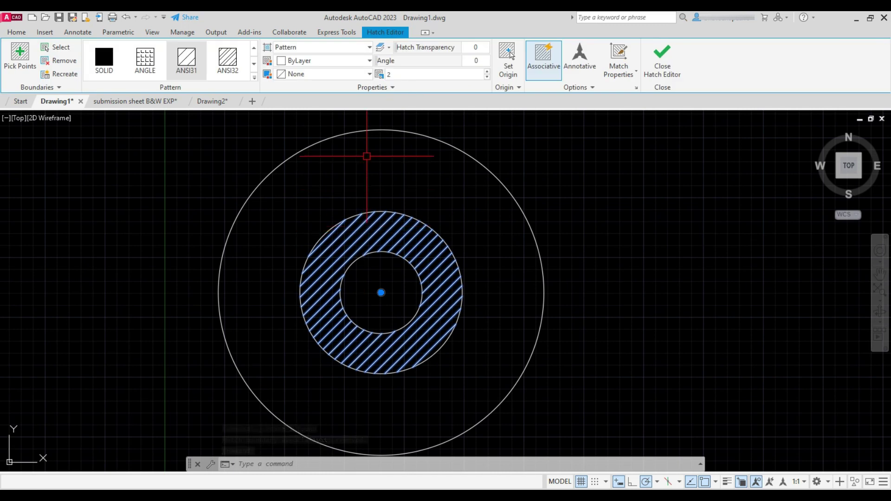
{"action": "left_click", "coordinate": [370, 49]}
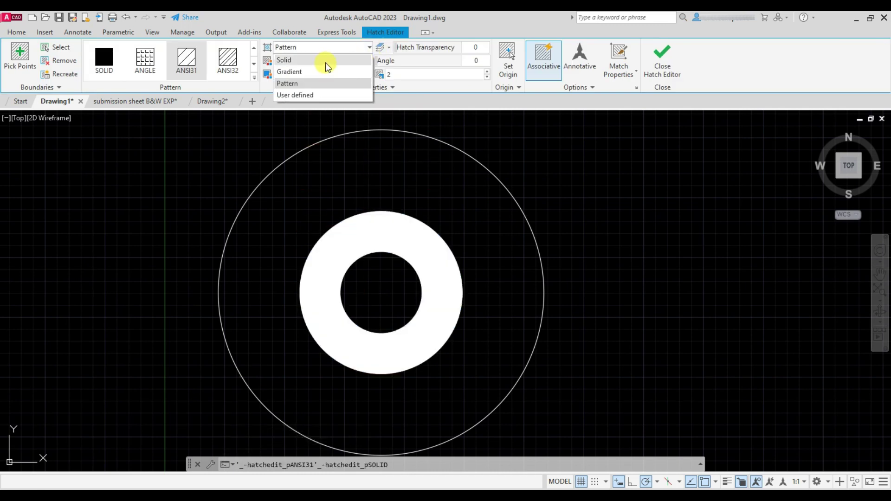
{"action": "left_click", "coordinate": [313, 83]}
{"action": "left_click", "coordinate": [369, 61]}
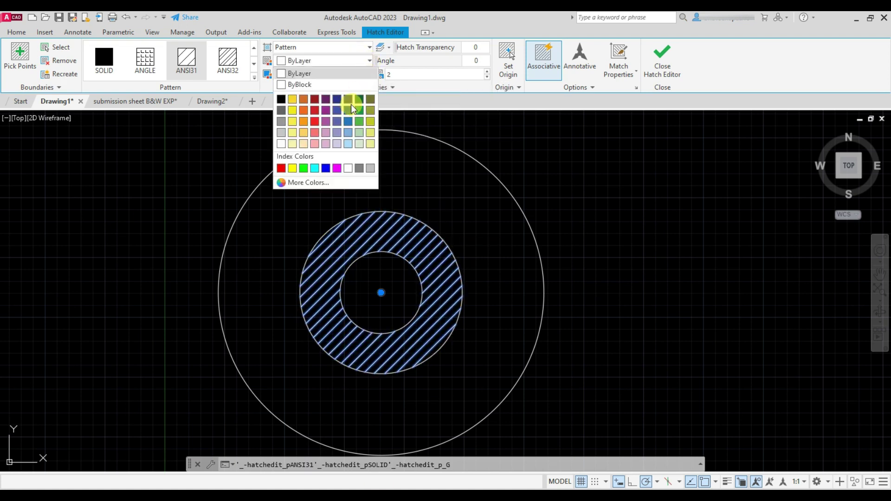
{"action": "left_click", "coordinate": [294, 100]}
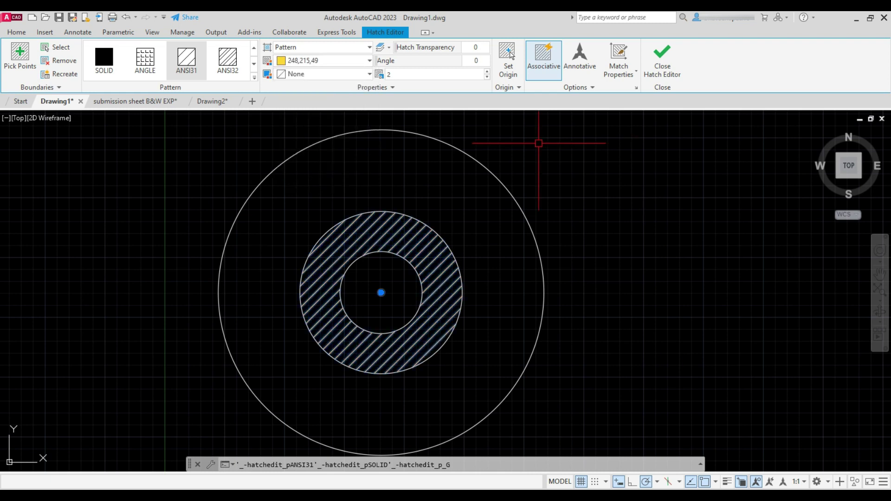
{"action": "left_click", "coordinate": [365, 74]}
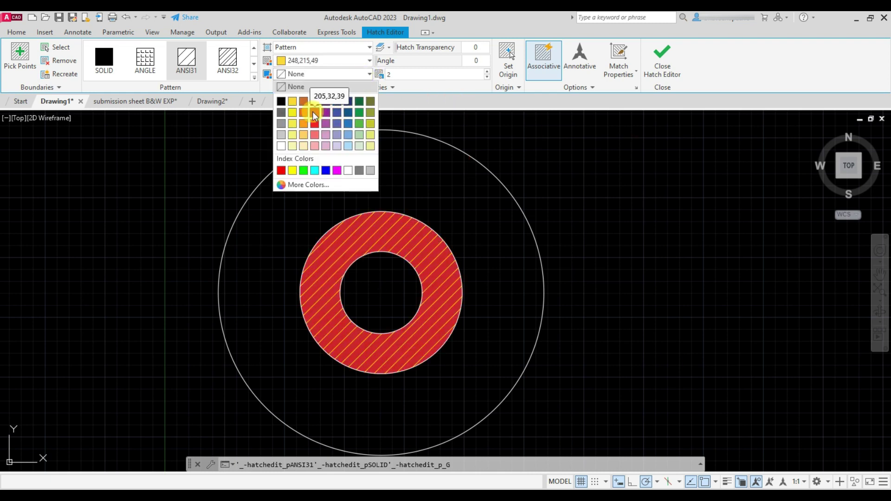
{"action": "left_click", "coordinate": [337, 122]}
{"action": "key", "text": "Escape"}
{"action": "left_click", "coordinate": [449, 304]}
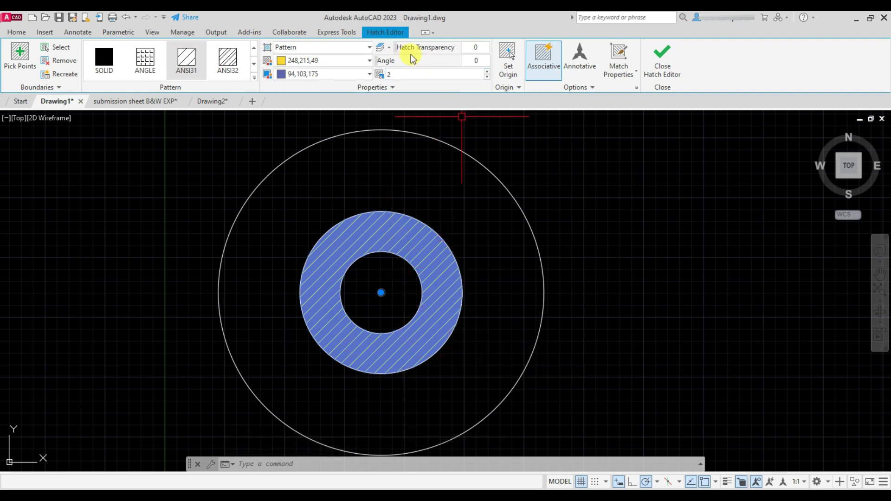
Try a transparency value on the ring hatch, then deselect and reselect it
{"action": "left_click_drag", "start_coordinate": [471, 48], "coordinate": [485, 48]}
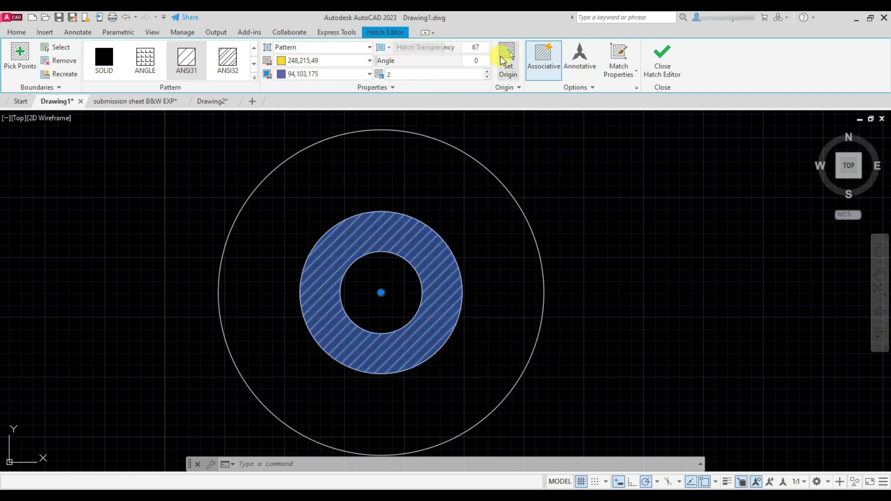
{"action": "key", "text": "Escape"}
{"action": "scroll", "coordinate": [442, 416], "scroll_direction": "up", "scroll_amount": 2}
{"action": "scroll", "coordinate": [597, 354], "scroll_direction": "down", "scroll_amount": 2}
{"action": "scroll", "coordinate": [537, 378], "scroll_direction": "up", "scroll_amount": 2}
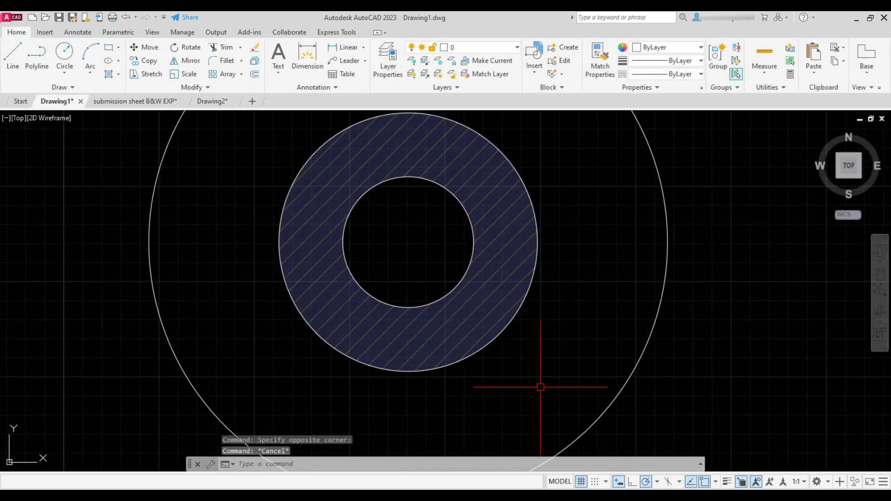
{"action": "left_click", "coordinate": [490, 286]}
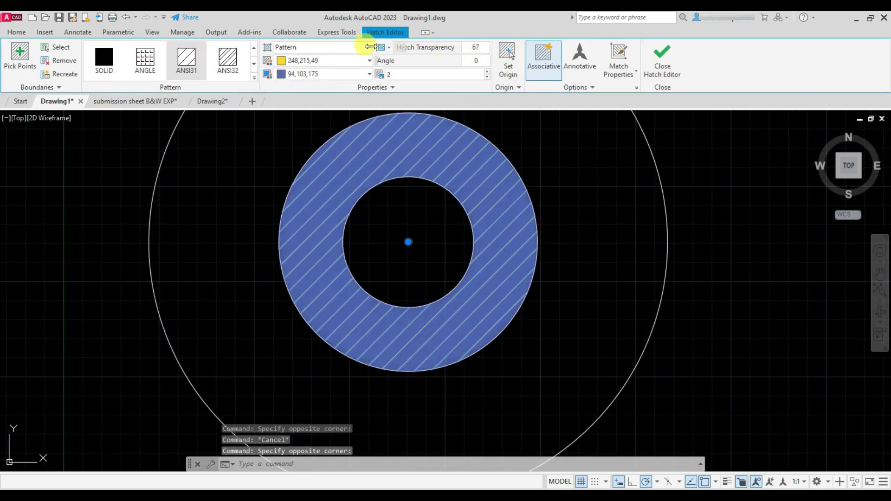
{"action": "key", "text": "Escape"}
{"action": "scroll", "coordinate": [507, 334], "scroll_direction": "up", "scroll_amount": 2}
{"action": "scroll", "coordinate": [508, 334], "scroll_direction": "down", "scroll_amount": 2}
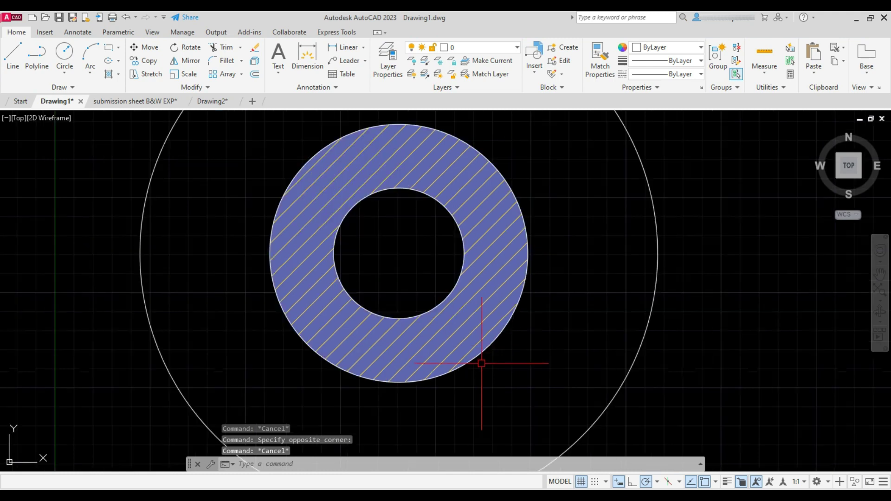
{"action": "left_click", "coordinate": [483, 312]}
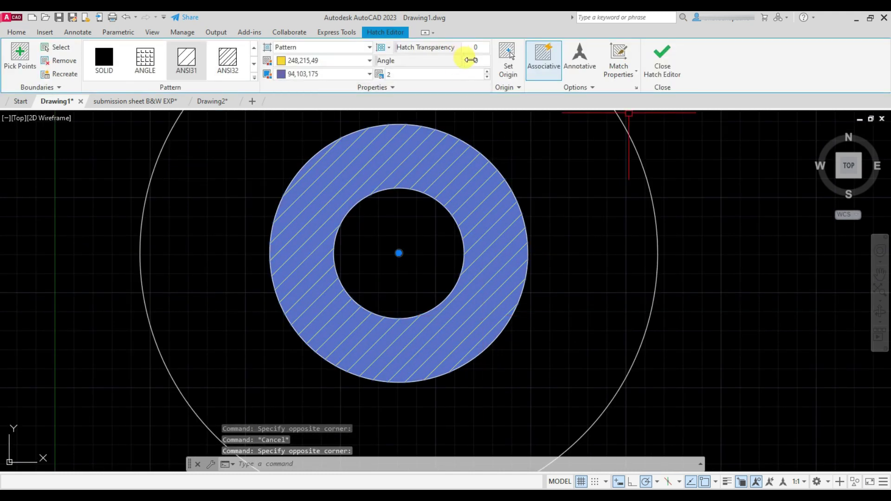
Set the hatch origin at the ring's bottom point and return the angle to 0
{"action": "mouse_move", "coordinate": [378, 60]}
{"action": "left_mouse_down"}
{"action": "mouse_move", "coordinate": [437, 64]}
{"action": "mouse_move", "coordinate": [368, 72]}
{"action": "left_mouse_up"}
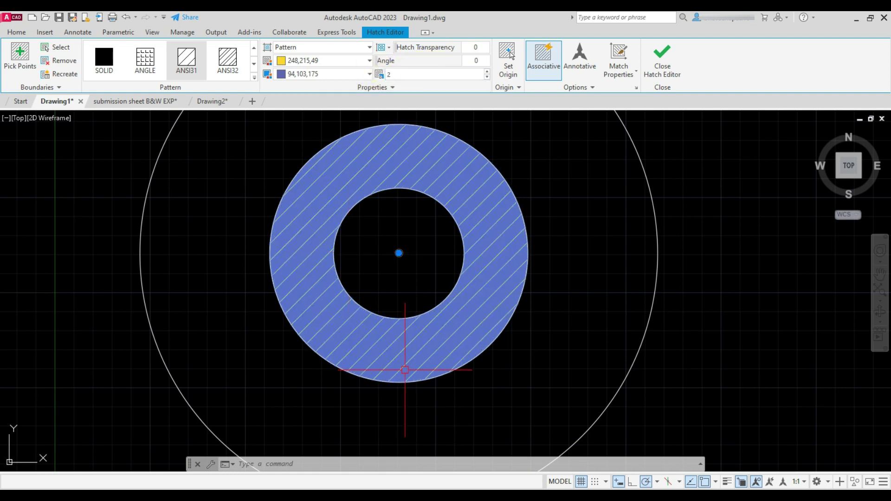
{"action": "left_click", "coordinate": [505, 73]}
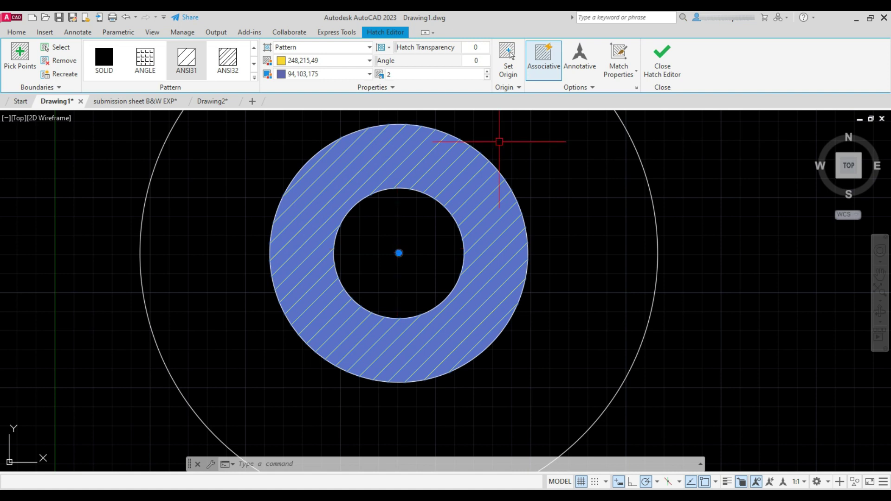
{"action": "left_click", "coordinate": [400, 382]}
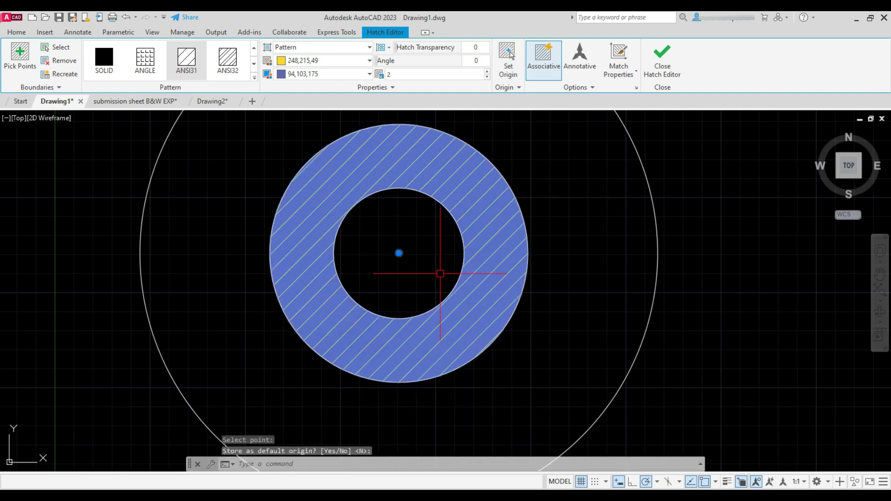
{"action": "mouse_move", "coordinate": [376, 60]}
{"action": "left_mouse_down"}
{"action": "mouse_move", "coordinate": [391, 62]}
{"action": "mouse_move", "coordinate": [366, 68]}
{"action": "left_mouse_up"}
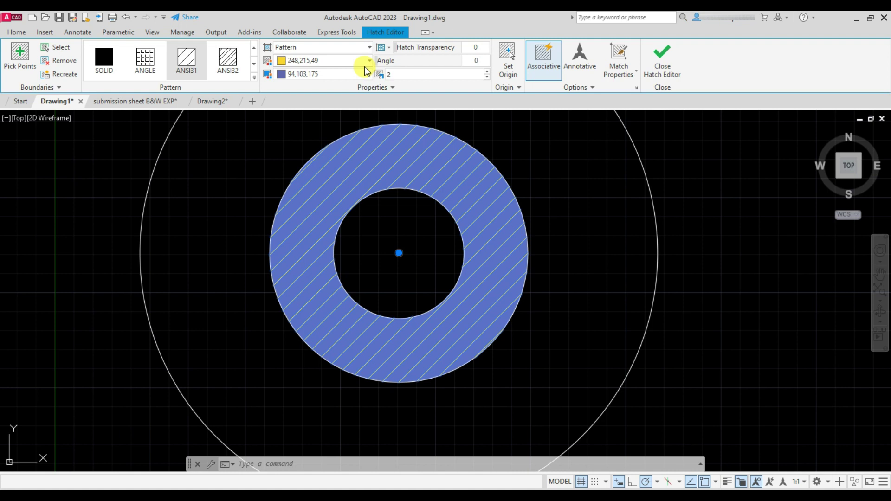
Window-select the coloured ring hatch and delete it
{"action": "left_click", "coordinate": [581, 147]}
{"action": "left_click", "coordinate": [450, 182]}
{"action": "key", "text": "Delete"}
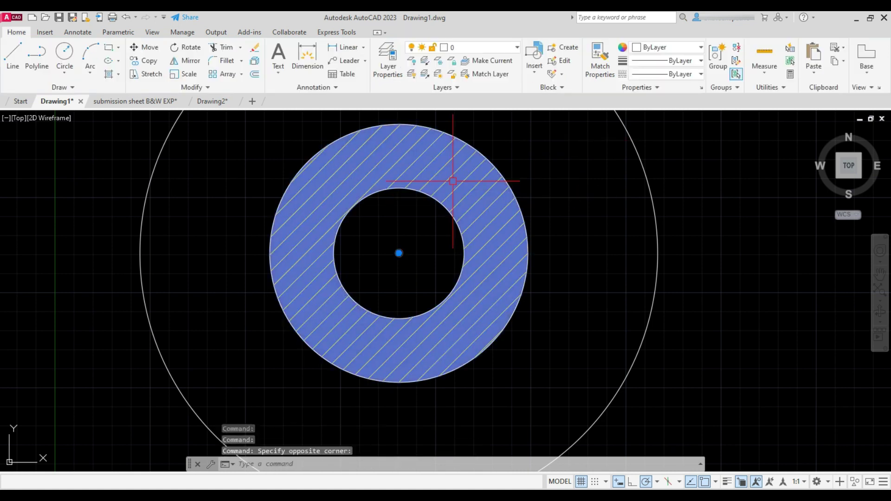
Re-hatch the ring between the inner circles by picking an internal point
{"action": "scroll", "coordinate": [297, 294], "scroll_direction": "down", "scroll_amount": 2}
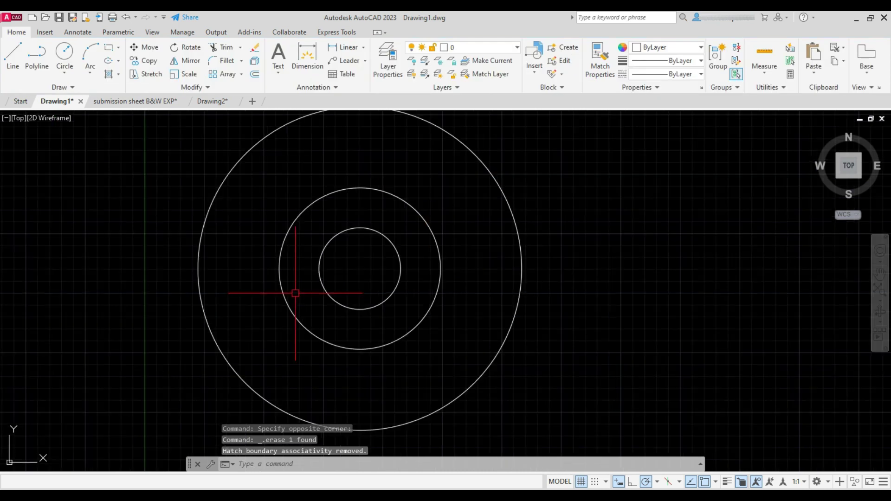
{"action": "key", "text": "Return"}
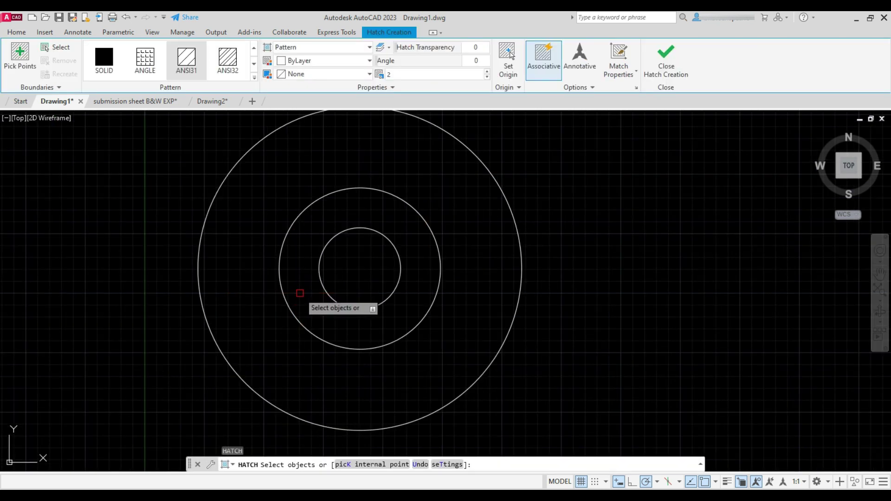
{"action": "left_click", "coordinate": [355, 467]}
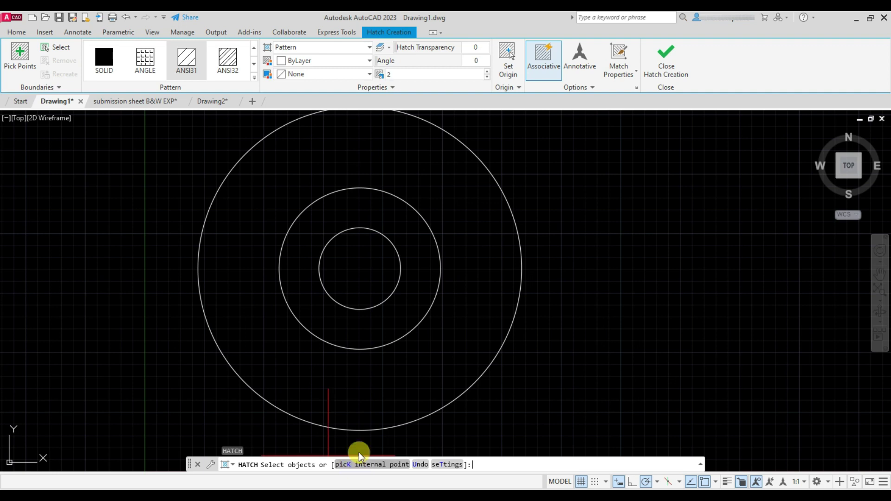
{"action": "left_click", "coordinate": [347, 329]}
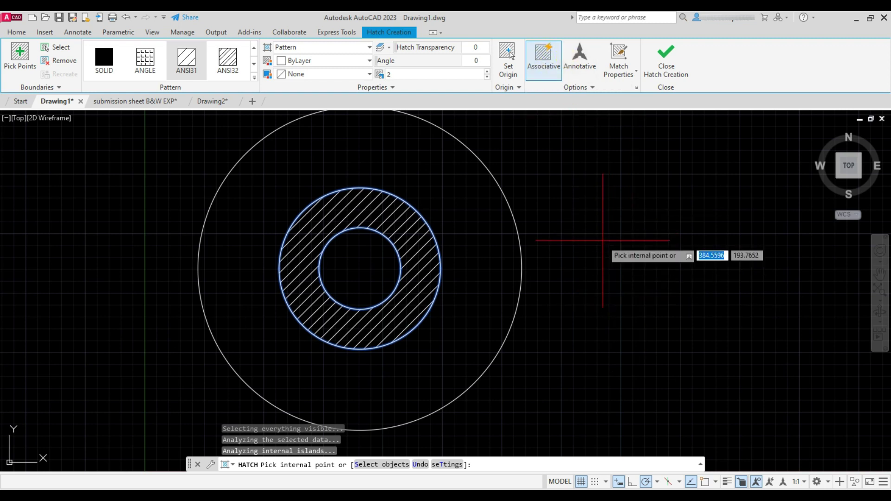
Commit the new hatch, try stretching its outer edge grip, then cancel and undo
{"action": "key", "text": "Escape"}
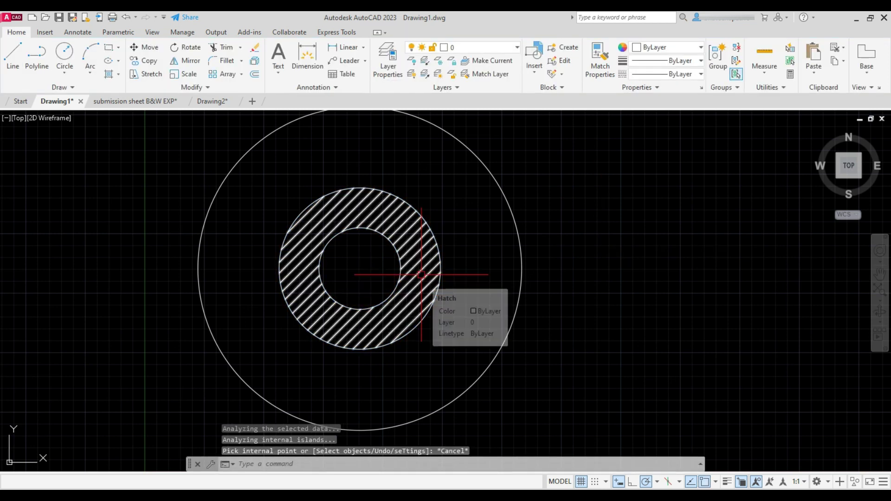
{"action": "left_click", "coordinate": [434, 273]}
{"action": "left_click", "coordinate": [442, 266]}
{"action": "left_click", "coordinate": [483, 308]}
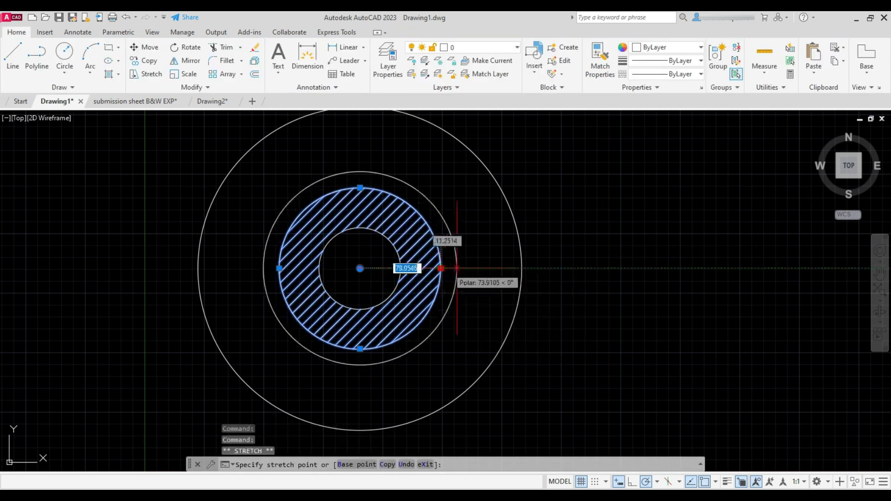
{"action": "key", "text": "Escape"}
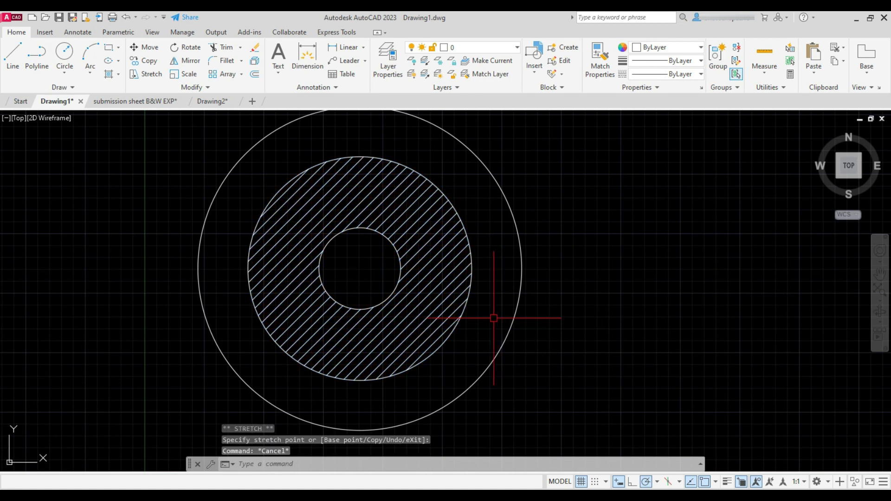
{"action": "key", "text": "ctrl+z"}
Turn off Associative on the ring hatch and grab its right edge grip
{"action": "left_click", "coordinate": [442, 284]}
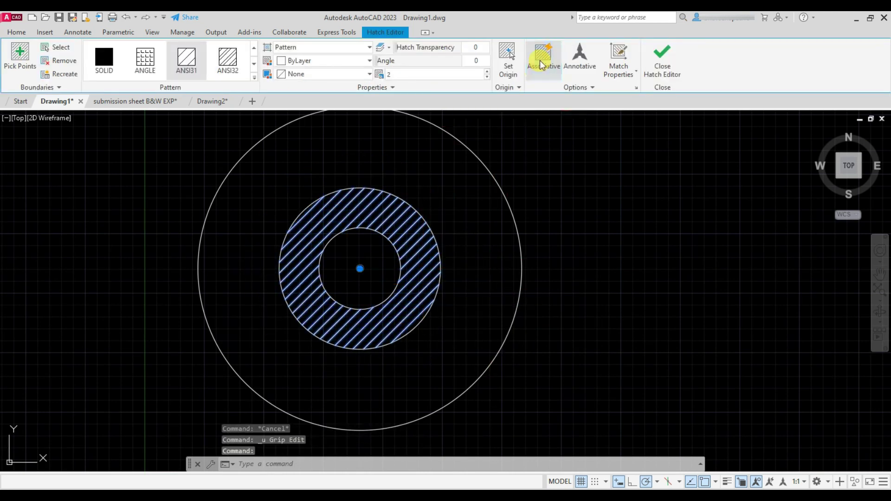
{"action": "left_click", "coordinate": [542, 55]}
{"action": "left_click", "coordinate": [441, 269]}
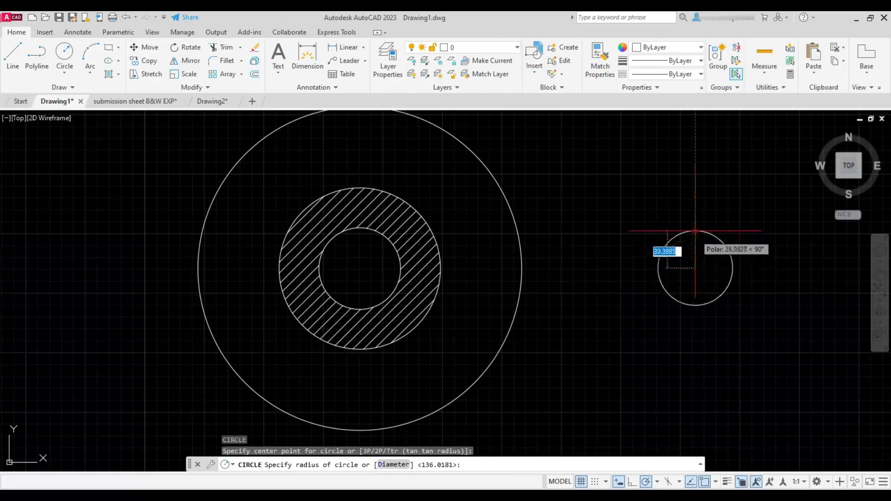
Finish the small circle and fill it with the ring's ANSI31 hatch via Match Properties
{"action": "left_click", "coordinate": [695, 231]}
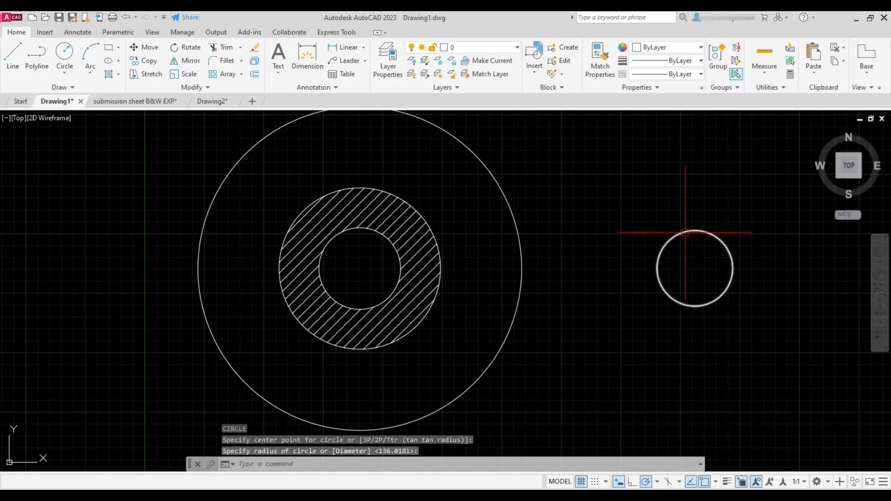
{"action": "type", "text": "h"}
{"action": "key", "text": "Return"}
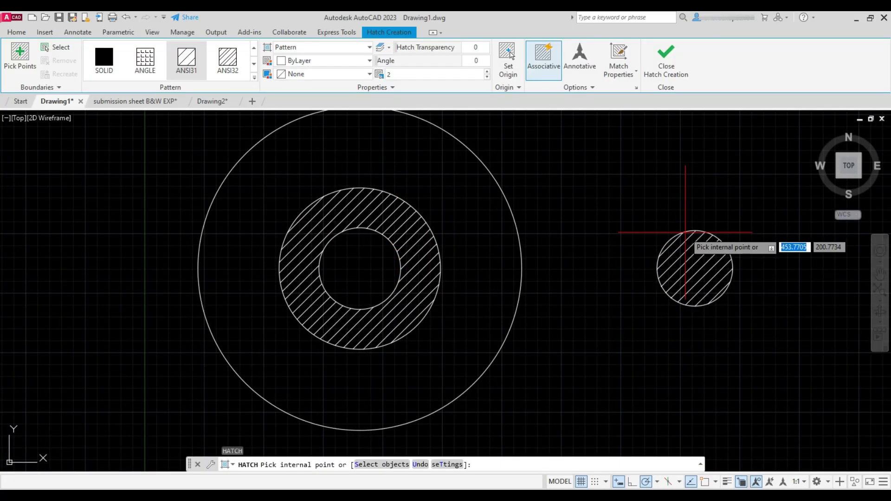
{"action": "left_click", "coordinate": [619, 57]}
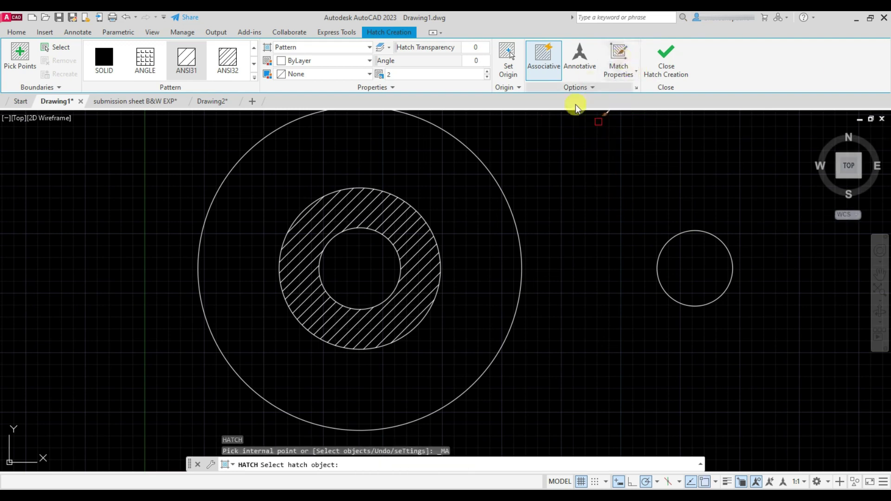
{"action": "left_click", "coordinate": [400, 212]}
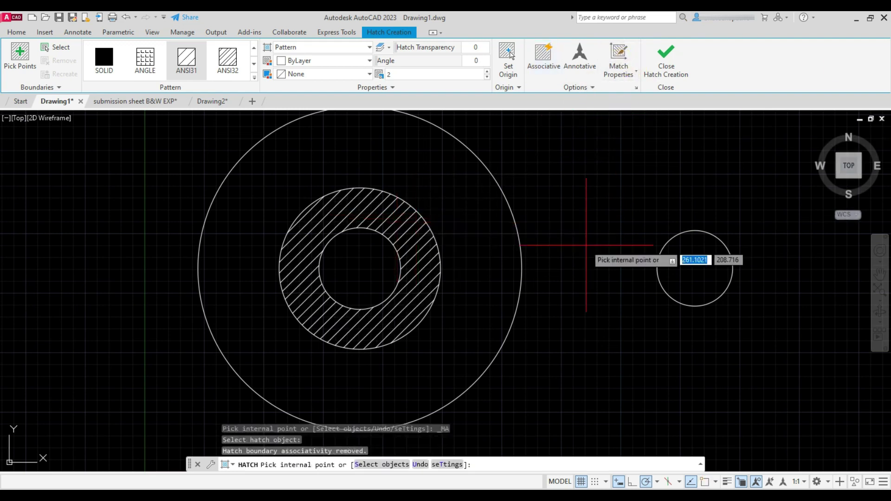
{"action": "left_click", "coordinate": [695, 269]}
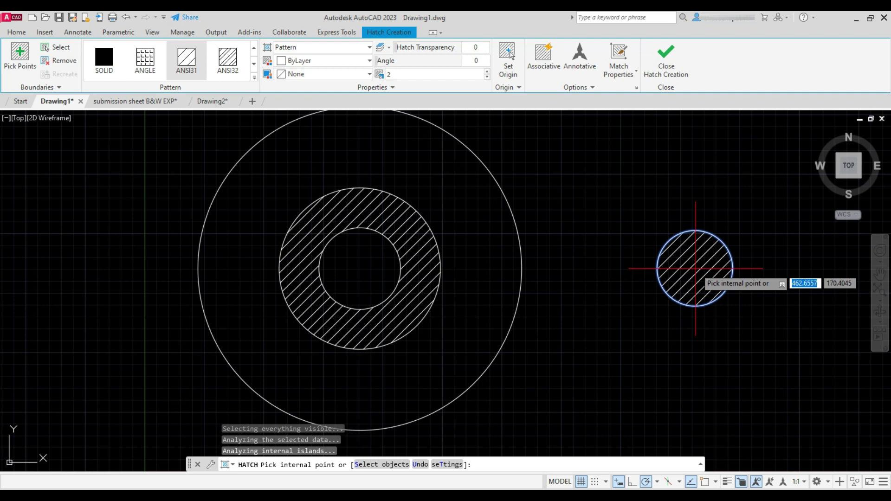
{"action": "key", "text": "Escape"}
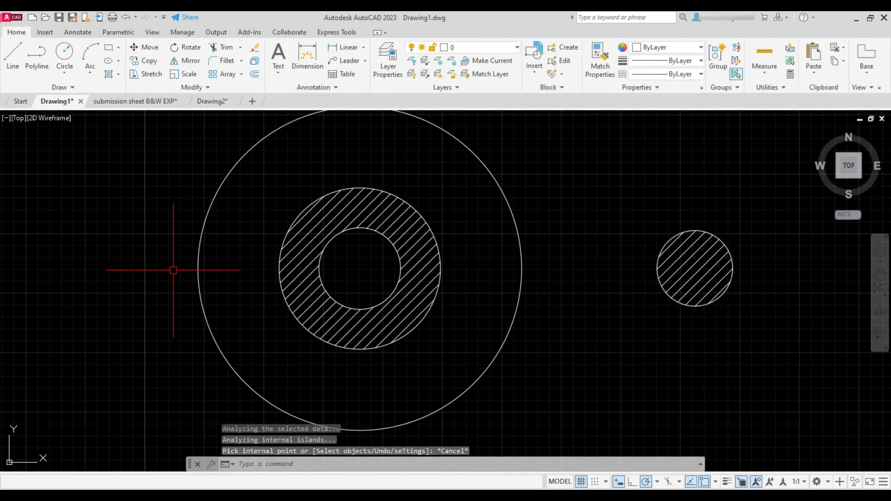
{"action": "scroll", "coordinate": [175, 268], "scroll_direction": "down", "scroll_amount": 2}
Draw another small circle to the upper right
{"action": "type", "text": "c"}
{"action": "key", "text": "Return"}
{"action": "left_click", "coordinate": [583, 188]}
{"action": "left_click", "coordinate": [564, 211]}
Change the small circle's hatch pattern to ANSI37 crosshatch
{"action": "left_click", "coordinate": [505, 260]}
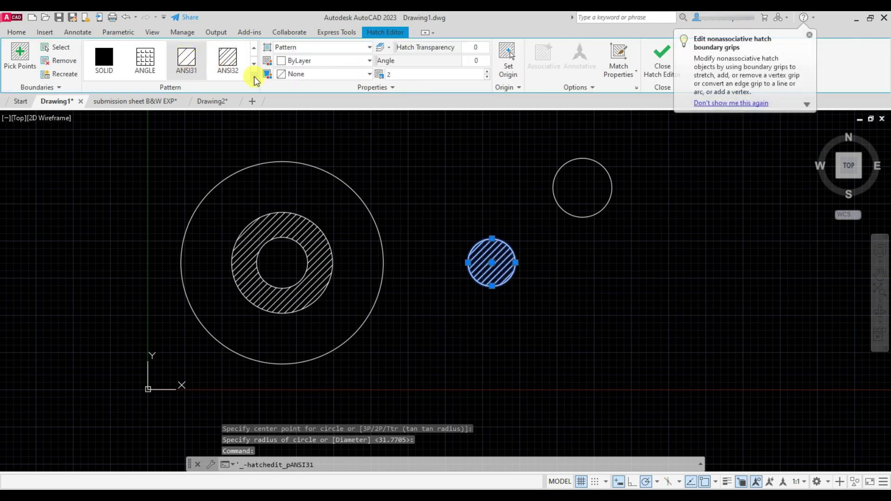
{"action": "left_click", "coordinate": [254, 77]}
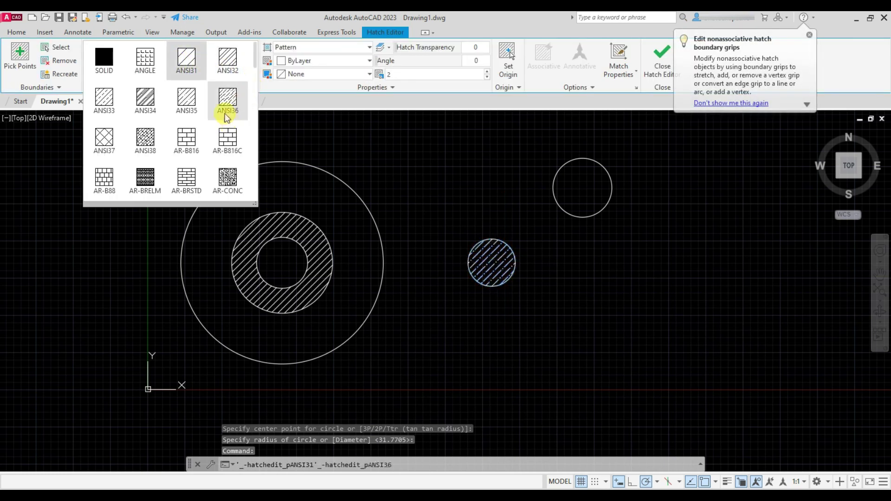
{"action": "left_click", "coordinate": [109, 139]}
{"action": "key", "text": "Escape"}
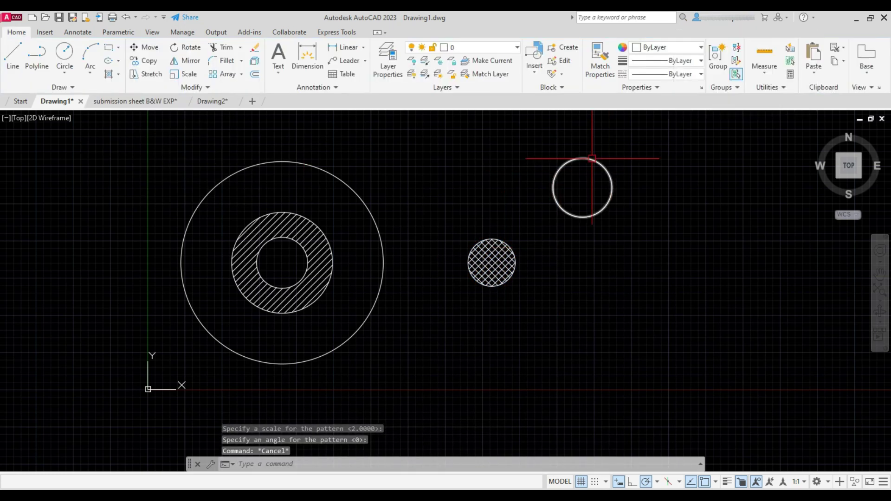
{"action": "scroll", "coordinate": [597, 190], "scroll_direction": "up", "scroll_amount": 2}
Fill the upper-right circle with the ANSI37 crosshatch, matched using the source hatch origin
{"action": "type", "text": "h"}
{"action": "key", "text": "Return"}
{"action": "left_click", "coordinate": [619, 70]}
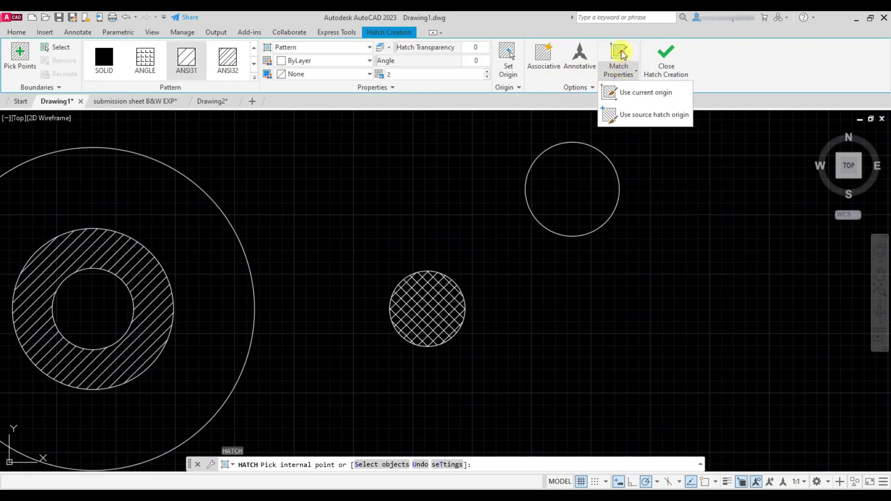
{"action": "left_click", "coordinate": [602, 113]}
{"action": "left_click", "coordinate": [441, 302]}
{"action": "left_click", "coordinate": [553, 215]}
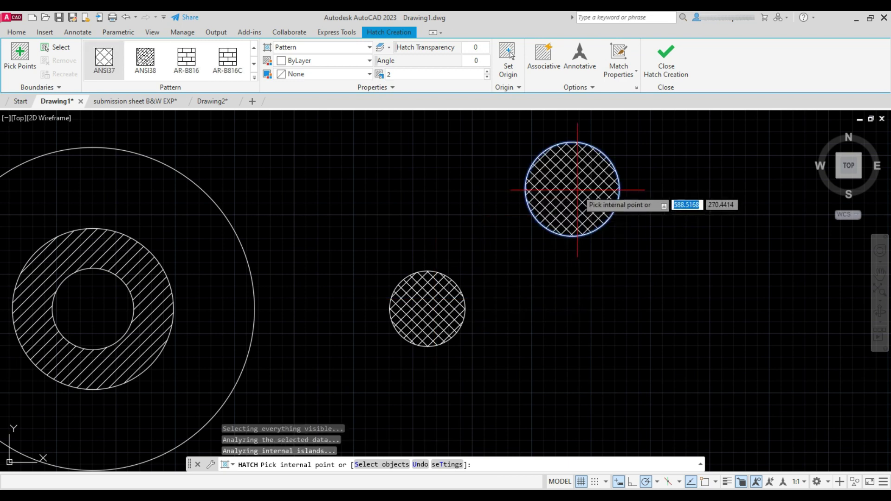
{"action": "key", "text": "Escape"}
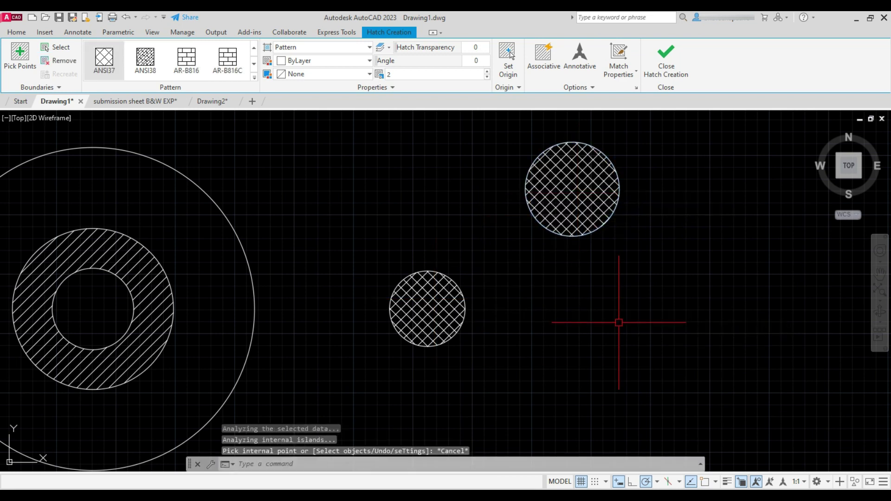
{"action": "scroll", "coordinate": [448, 269], "scroll_direction": "down", "scroll_amount": 2}
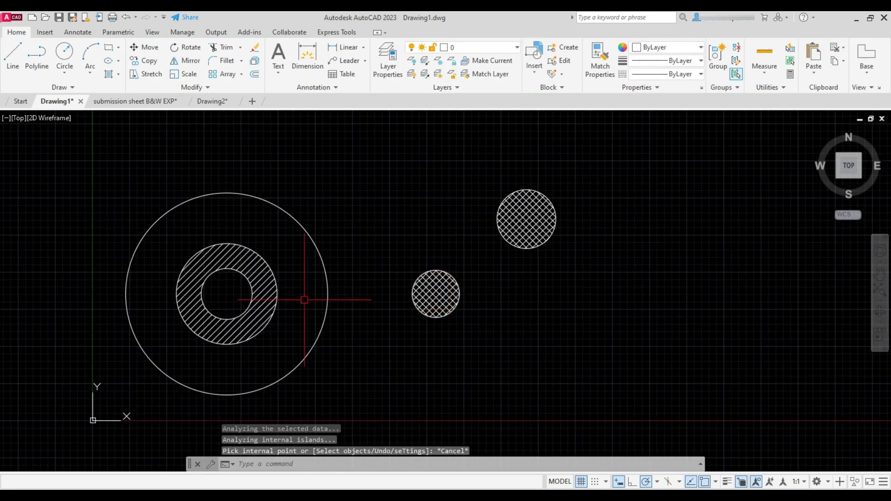
Copy the diagonally hatched ring to the left with CO
{"action": "scroll", "coordinate": [177, 297], "scroll_direction": "up", "scroll_amount": 2}
{"action": "left_click", "coordinate": [199, 254]}
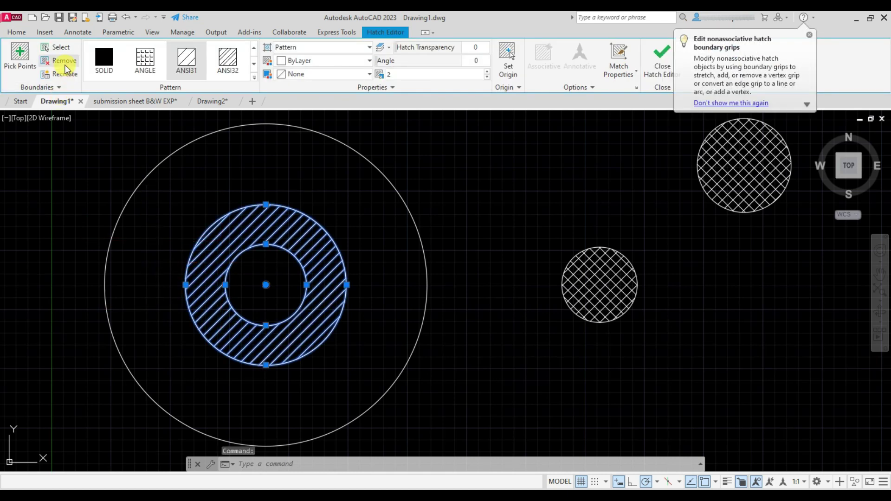
{"action": "scroll", "coordinate": [525, 212], "scroll_direction": "down", "scroll_amount": 2}
{"action": "key", "text": "Escape"}
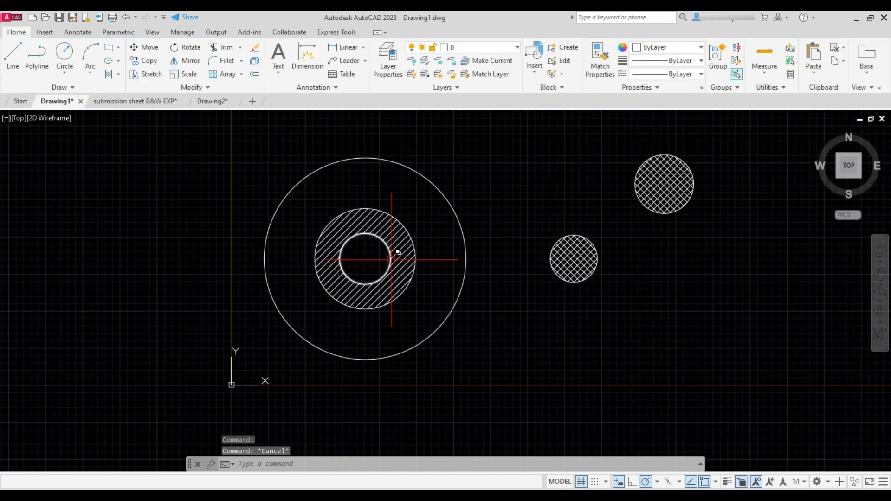
{"action": "left_click", "coordinate": [400, 277]}
{"action": "type", "text": "co"}
{"action": "key", "text": "Return"}
{"action": "left_click", "coordinate": [563, 372]}
{"action": "key", "text": "Escape"}
Recreate the copied hatch's boundary as associated polylines
{"action": "scroll", "coordinate": [85, 279], "scroll_direction": "up", "scroll_amount": 2}
{"action": "left_click", "coordinate": [184, 228]}
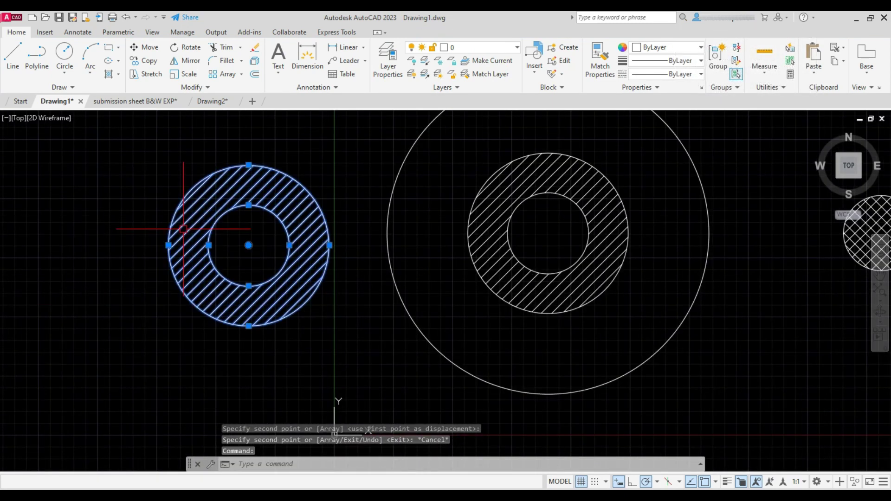
{"action": "left_click", "coordinate": [59, 75]}
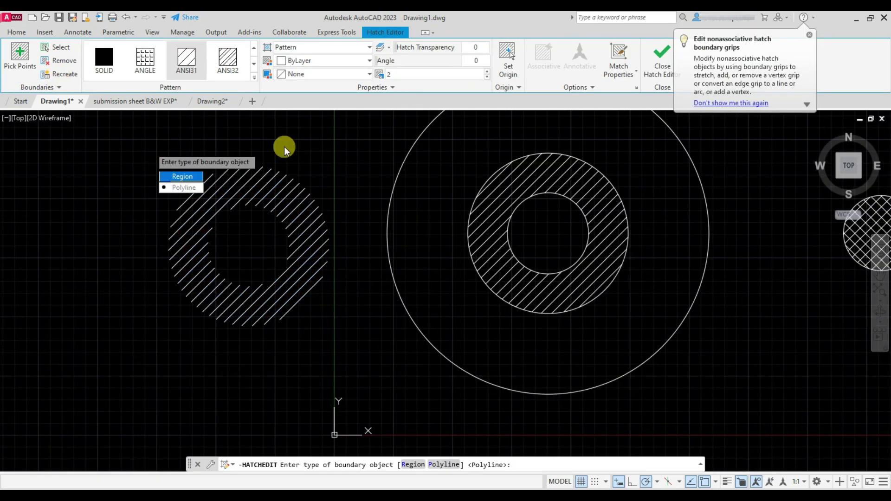
{"action": "left_click", "coordinate": [191, 188]}
{"action": "key", "text": "Return"}
{"action": "scroll", "coordinate": [318, 155], "scroll_direction": "up", "scroll_amount": 2}
{"action": "key", "text": "Escape"}
{"action": "scroll", "coordinate": [302, 229], "scroll_direction": "down", "scroll_amount": 2}
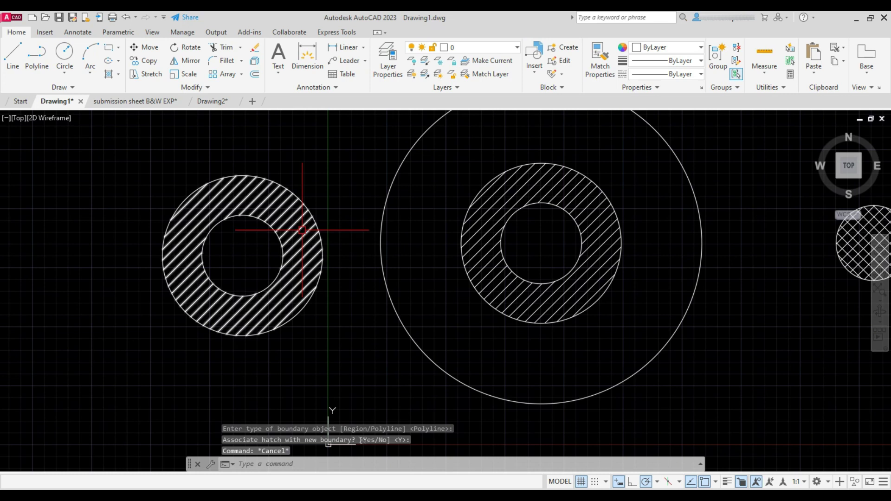
Copy the left ring hatch further left with CO
{"action": "scroll", "coordinate": [315, 195], "scroll_direction": "down", "scroll_amount": 2}
{"action": "scroll", "coordinate": [319, 205], "scroll_direction": "up", "scroll_amount": 2}
{"action": "left_click", "coordinate": [319, 213]}
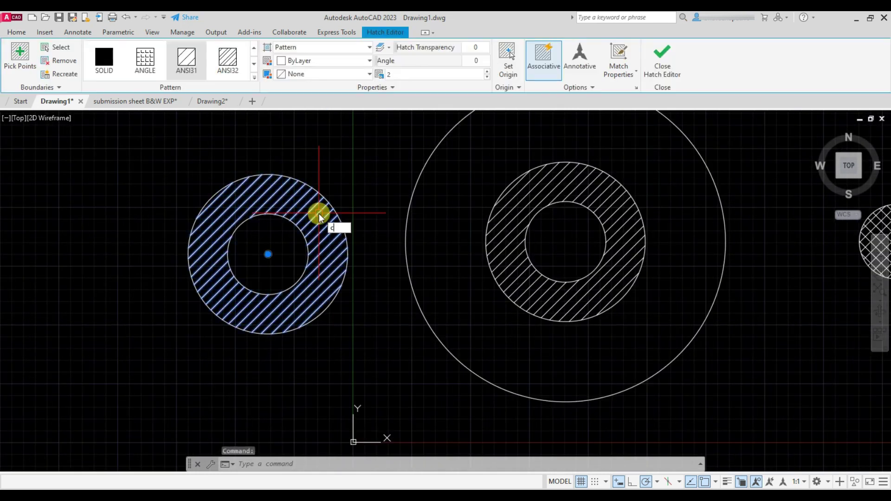
{"action": "type", "text": "co"}
{"action": "key", "text": "Return"}
{"action": "left_click", "coordinate": [353, 442]}
{"action": "scroll", "coordinate": [209, 367], "scroll_direction": "down", "scroll_amount": 1}
{"action": "left_click", "coordinate": [199, 364]}
{"action": "key", "text": "Return"}
{"action": "scroll", "coordinate": [514, 302], "scroll_direction": "down", "scroll_amount": 1}
{"action": "scroll", "coordinate": [223, 239], "scroll_direction": "up", "scroll_amount": 2}
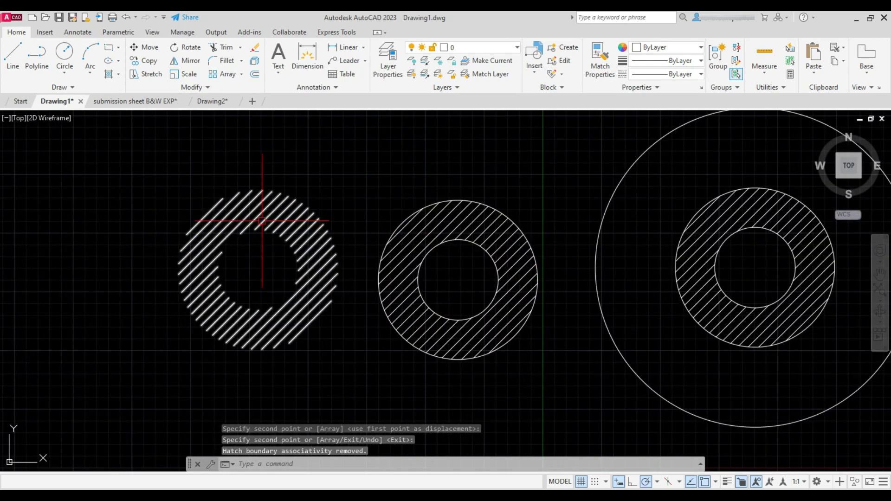
{"action": "key", "text": "Return"}
Recreate the newest copy's boundary as an associated region
{"action": "left_click", "coordinate": [245, 220]}
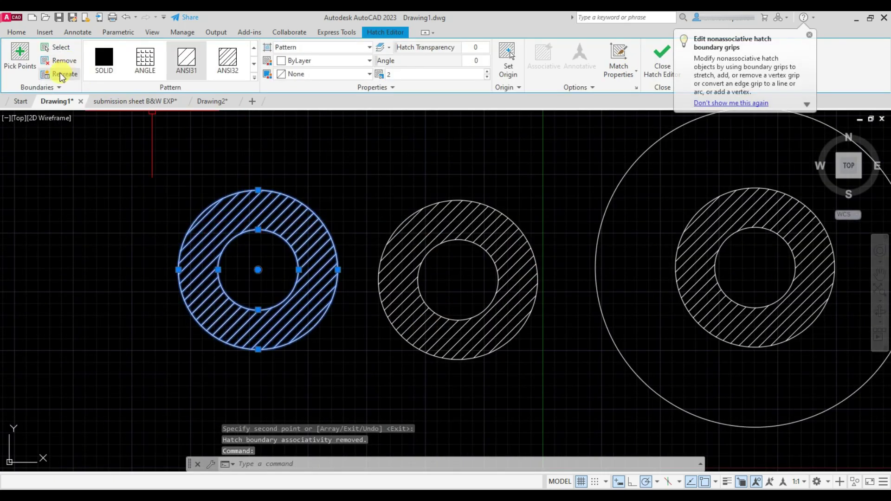
{"action": "left_click", "coordinate": [62, 76]}
{"action": "left_click", "coordinate": [130, 203]}
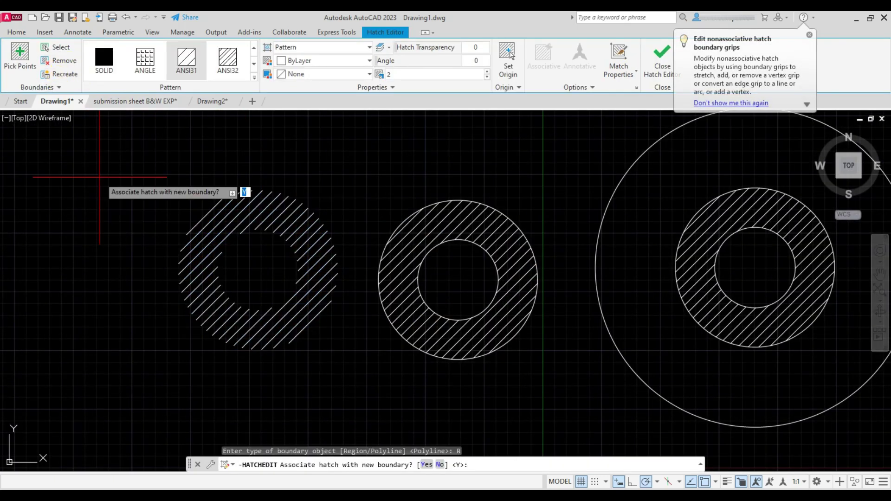
{"action": "key", "text": "Return"}
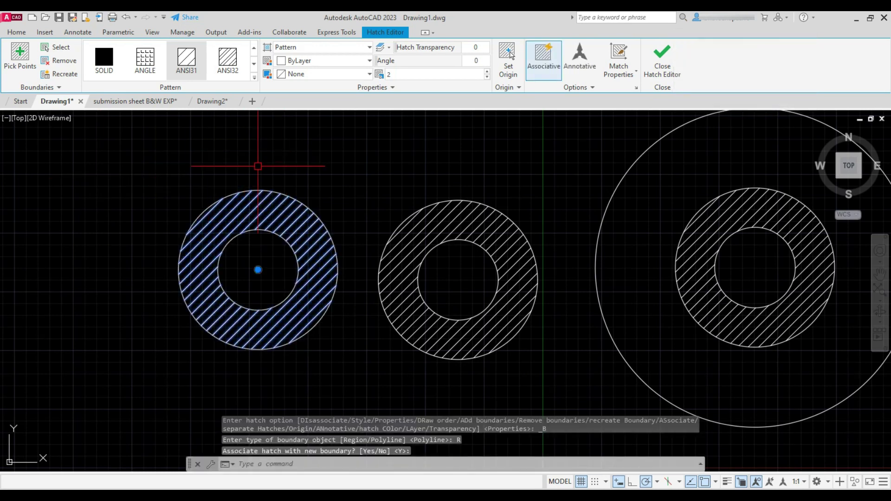
{"action": "key", "text": "Escape"}
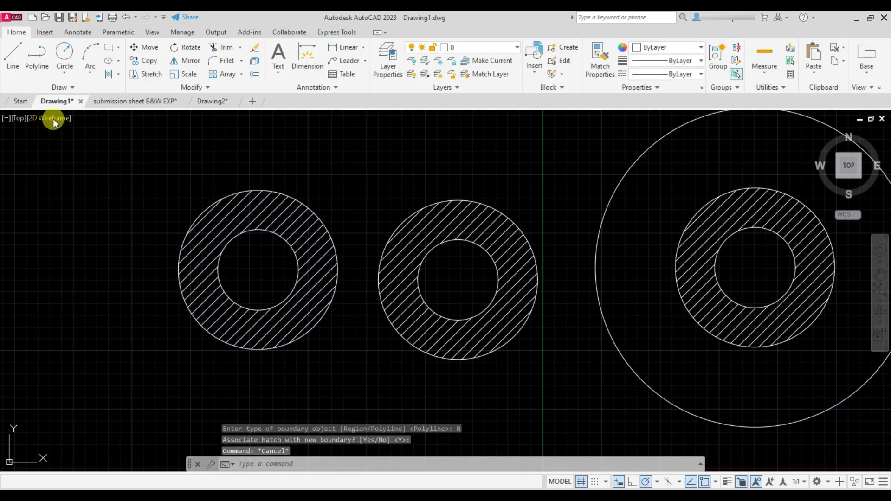
{"action": "left_click", "coordinate": [53, 119]}
{"action": "left_click", "coordinate": [81, 155]}
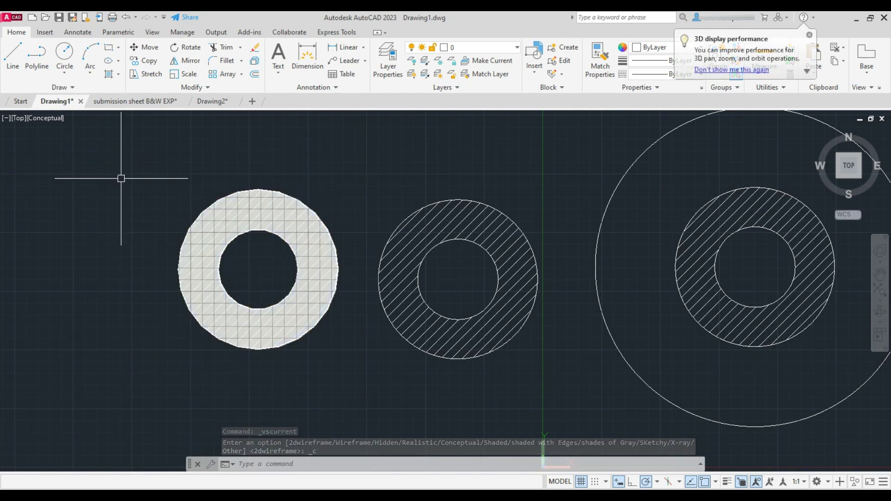
{"action": "left_click", "coordinate": [46, 119]}
{"action": "left_click", "coordinate": [74, 143]}
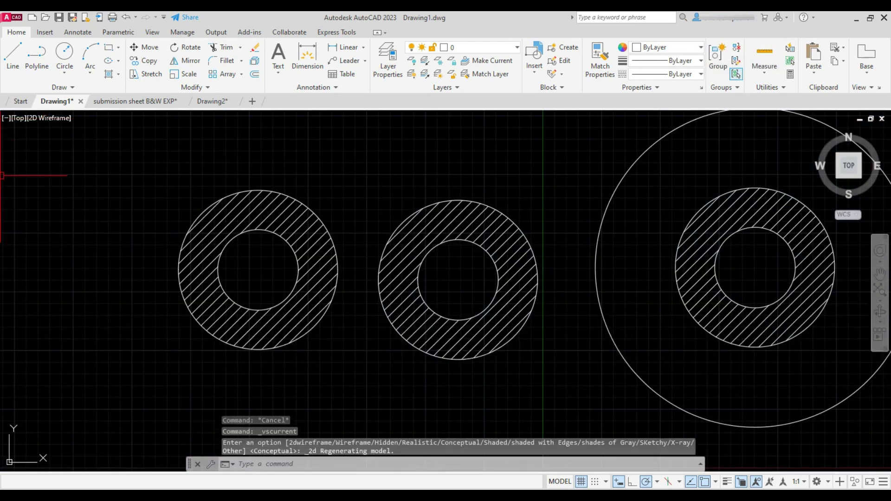
{"action": "scroll", "coordinate": [141, 218], "scroll_direction": "down", "scroll_amount": 2}
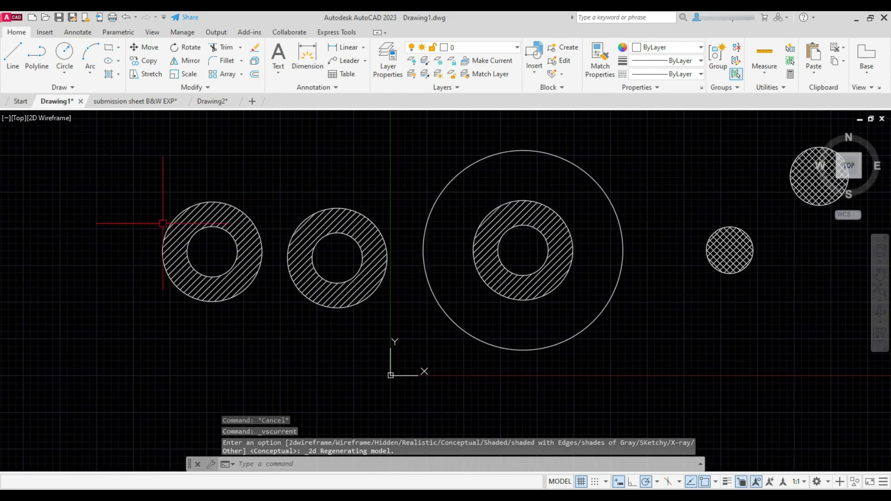
{"action": "left_click", "coordinate": [331, 220]}
Remove the boundaries from the middle ring's hatch so the ring is left unhatched
{"action": "left_click", "coordinate": [60, 61]}
{"action": "left_click", "coordinate": [379, 231]}
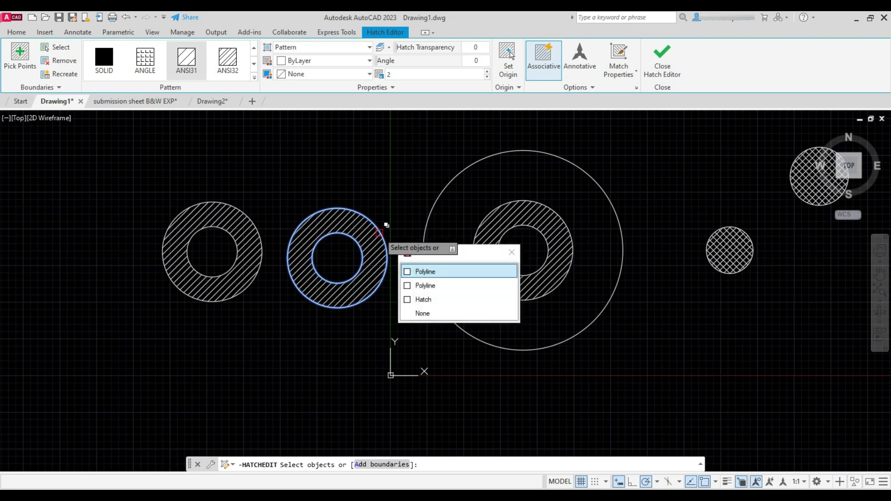
{"action": "left_click", "coordinate": [358, 244]}
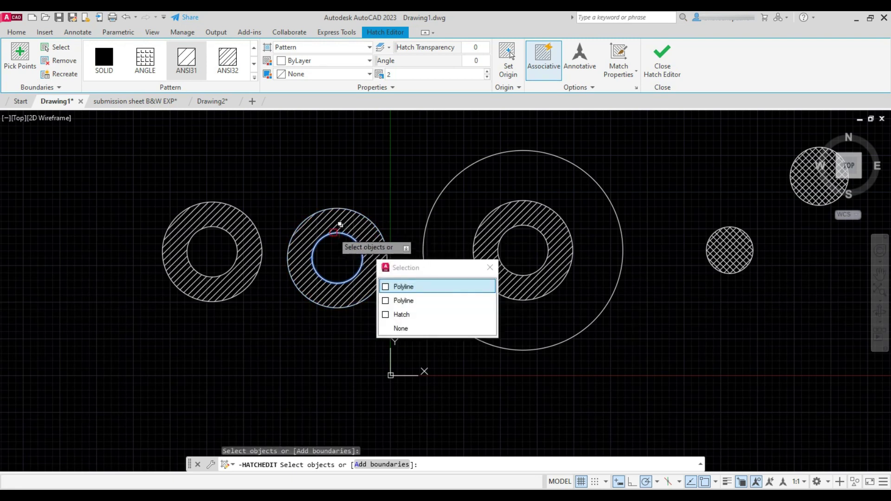
{"action": "left_click", "coordinate": [341, 224]}
{"action": "key", "text": "Return"}
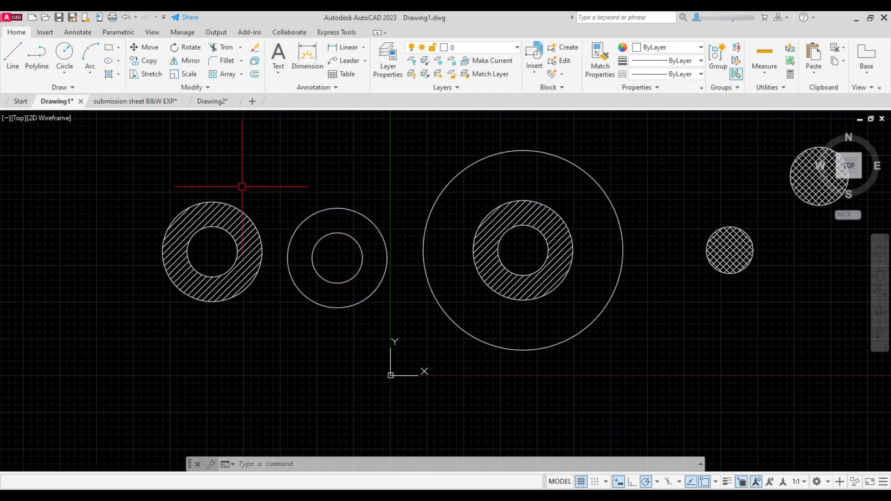
Remove the outer boundary from the left ring's hatch so it fills only the inner circle
{"action": "left_click", "coordinate": [200, 206]}
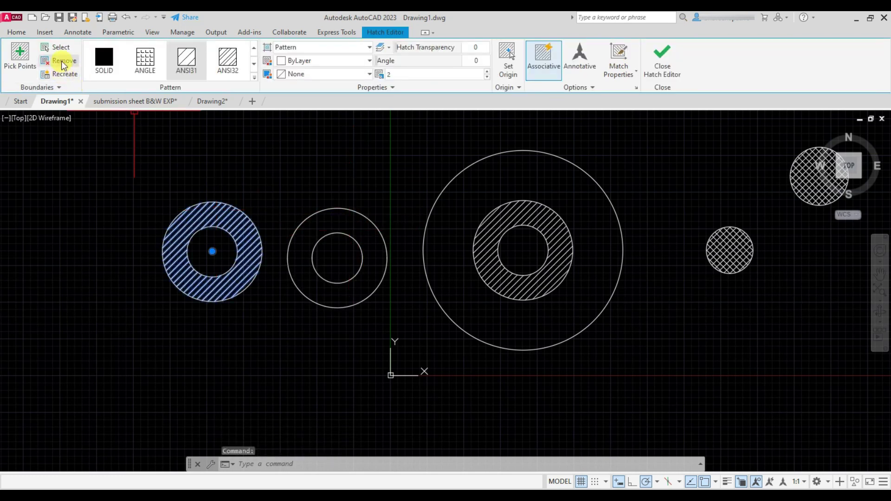
{"action": "left_click", "coordinate": [63, 61]}
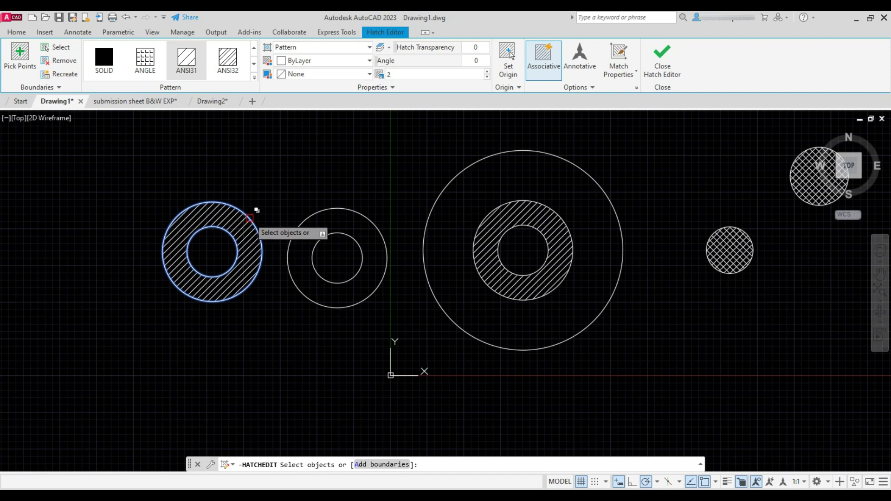
{"action": "left_click", "coordinate": [248, 218]}
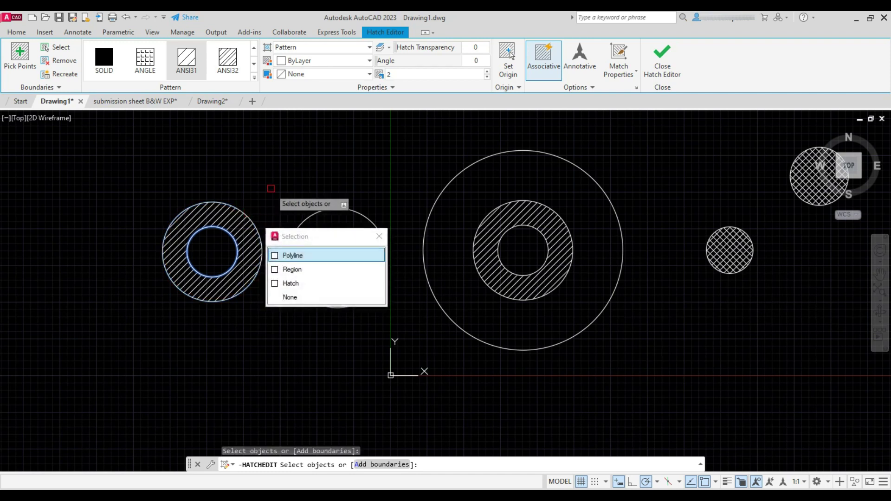
{"action": "key", "text": "Return"}
{"action": "key", "text": "Return"}
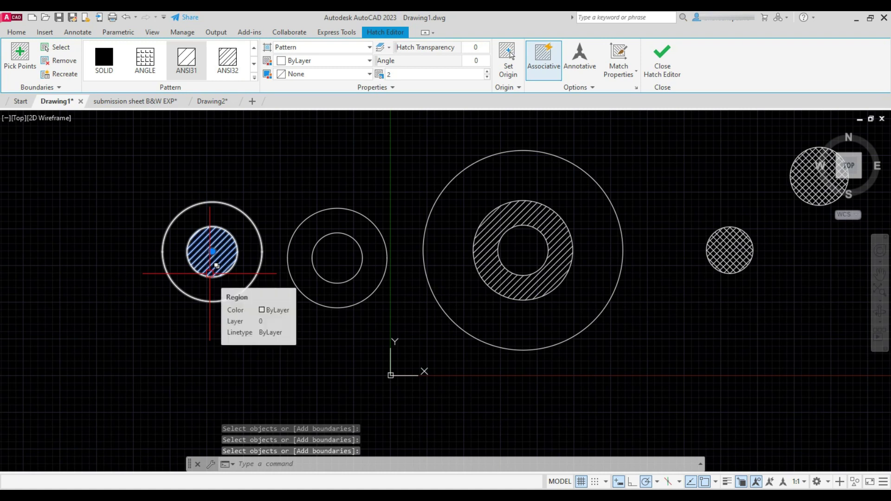
{"action": "key", "text": "Escape"}
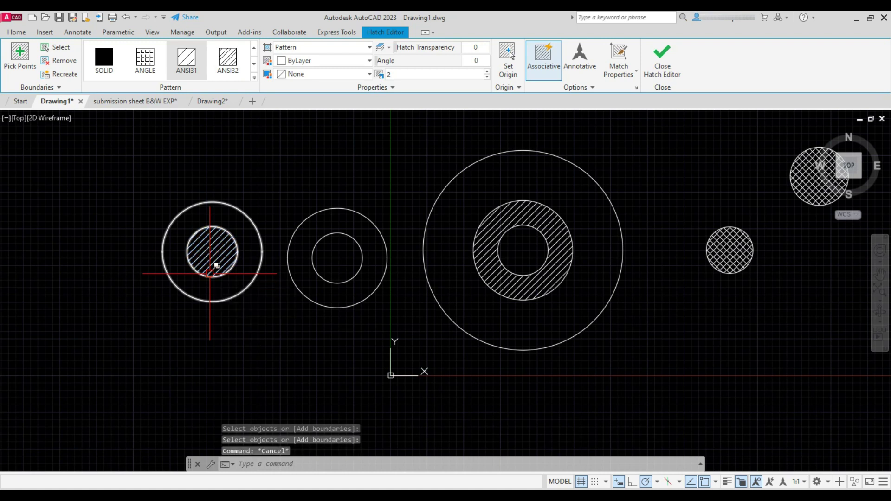
Draw three circles of increasing size to the right of the cross-hatched pair
{"action": "scroll", "coordinate": [112, 182], "scroll_direction": "down", "scroll_amount": 4}
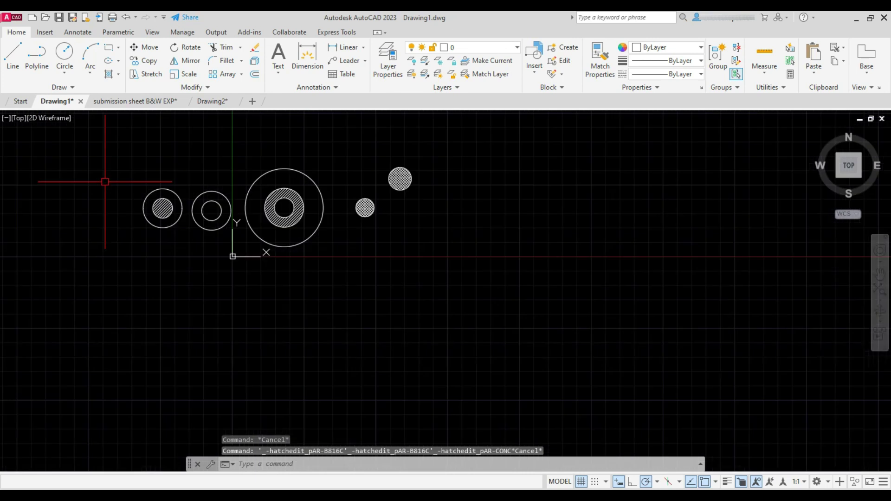
{"action": "key", "text": "Return"}
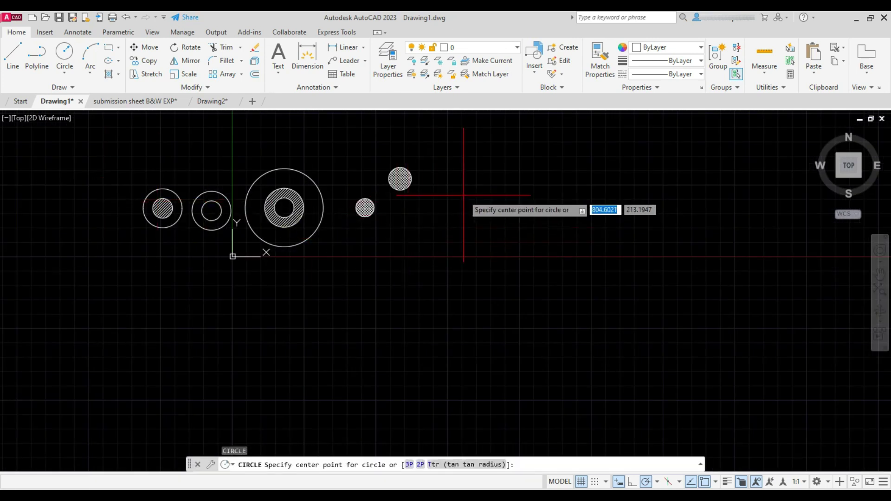
{"action": "scroll", "coordinate": [463, 196], "scroll_direction": "up", "scroll_amount": 2}
{"action": "left_click", "coordinate": [446, 230]}
{"action": "left_click", "coordinate": [463, 215]}
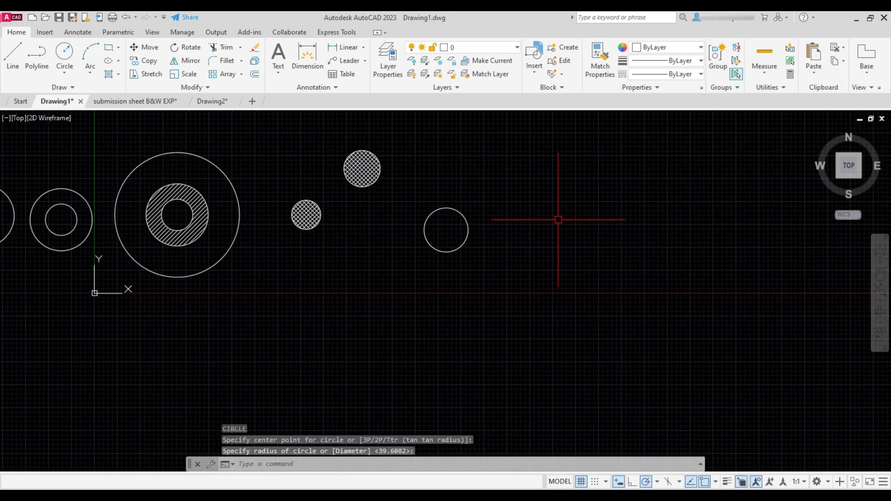
{"action": "key", "text": "Return"}
{"action": "left_click", "coordinate": [534, 221]}
{"action": "left_click", "coordinate": [558, 206]}
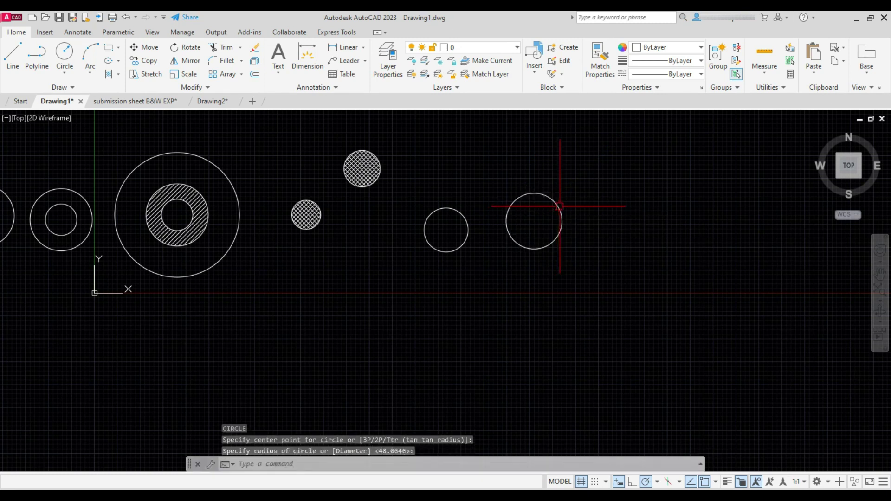
{"action": "key", "text": "Return"}
{"action": "left_click", "coordinate": [627, 206]}
{"action": "left_click", "coordinate": [651, 189]}
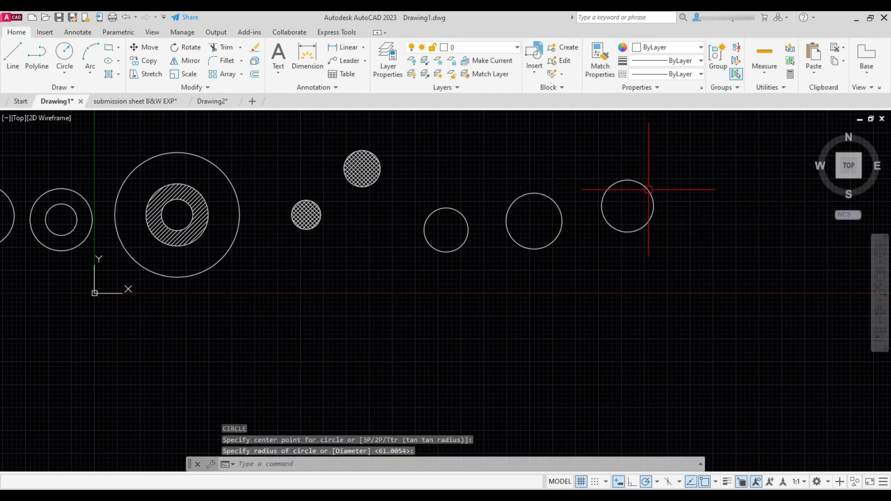
Hatch the inside of all three new circles with ANSI31
{"action": "scroll", "coordinate": [693, 156], "scroll_direction": "up", "scroll_amount": 2}
{"action": "type", "text": "h"}
{"action": "key", "text": "Return"}
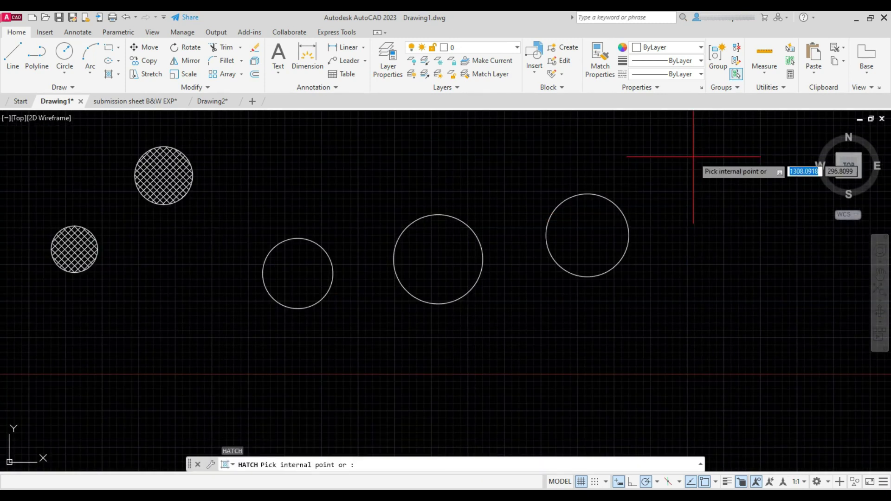
{"action": "left_click", "coordinate": [304, 270]}
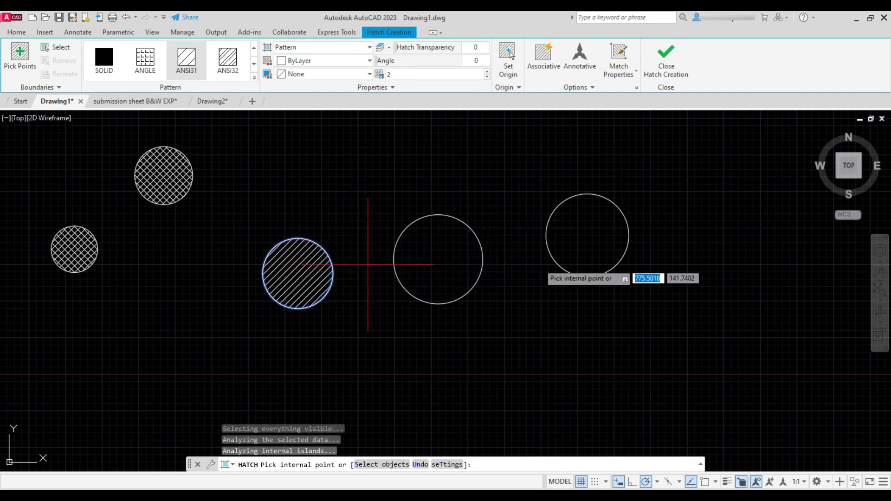
{"action": "left_click", "coordinate": [434, 269]}
{"action": "left_click", "coordinate": [592, 246]}
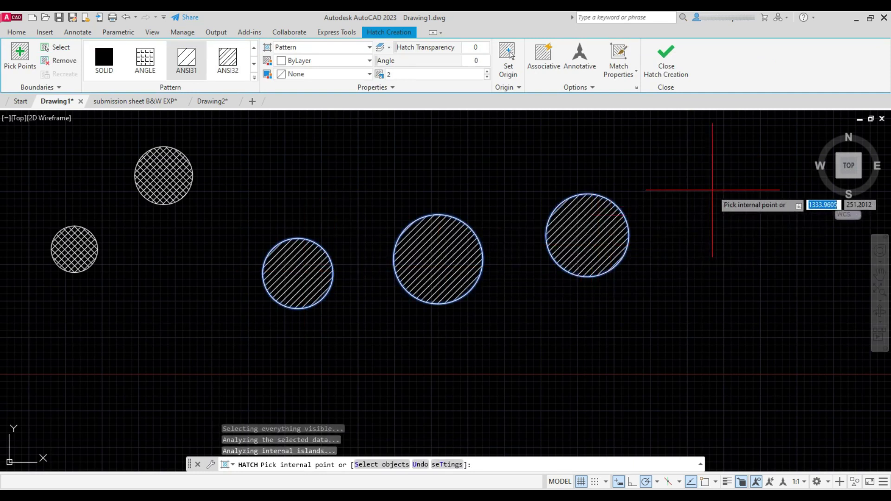
{"action": "key", "text": "Return"}
Move the circle hatches down, then undo the move and the hatch
{"action": "scroll", "coordinate": [601, 140], "scroll_direction": "down", "scroll_amount": 2}
{"action": "left_click", "coordinate": [374, 267]}
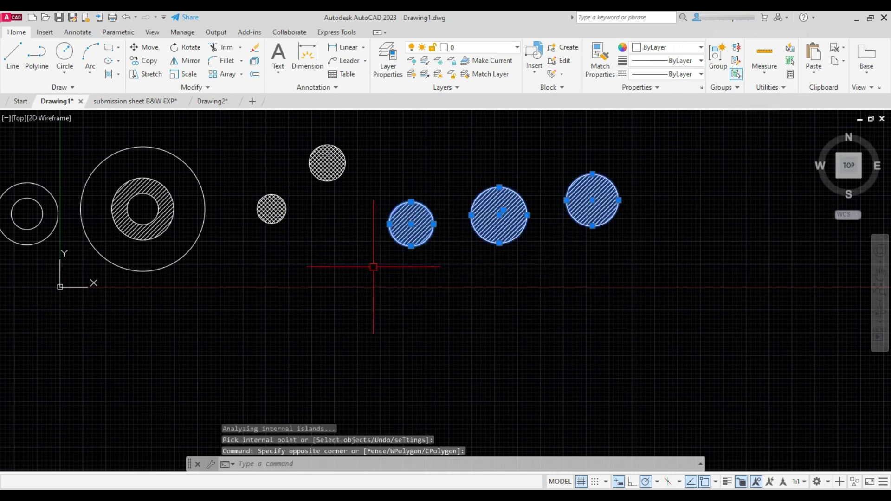
{"action": "type", "text": "m"}
{"action": "key", "text": "Return"}
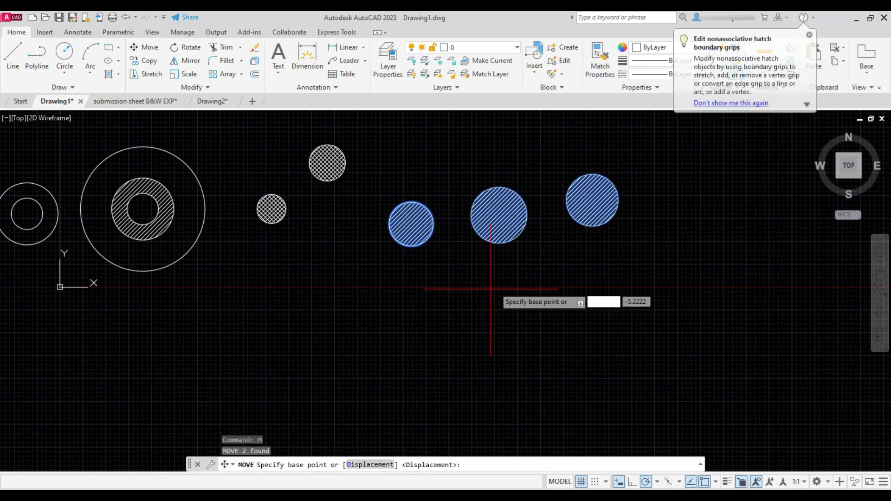
{"action": "left_click", "coordinate": [492, 284]}
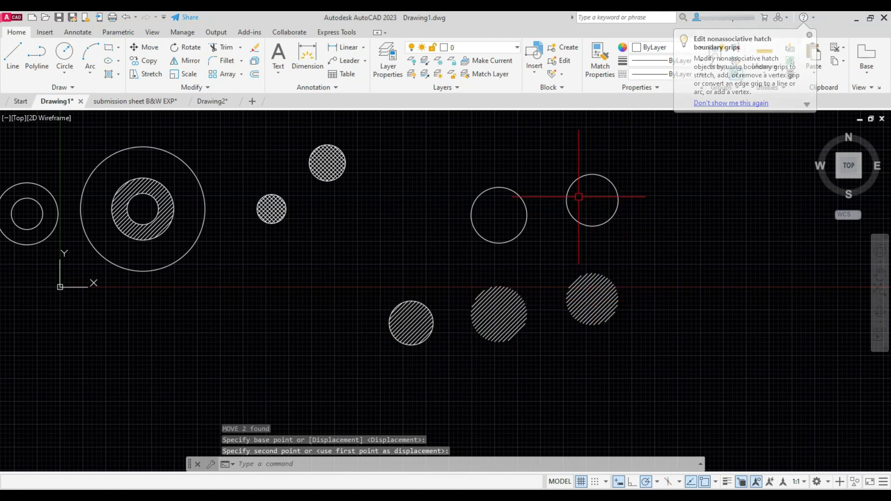
{"action": "key", "text": "ctrl+z"}
{"action": "key", "text": "ctrl+z"}
{"action": "key", "text": "ctrl+z"}
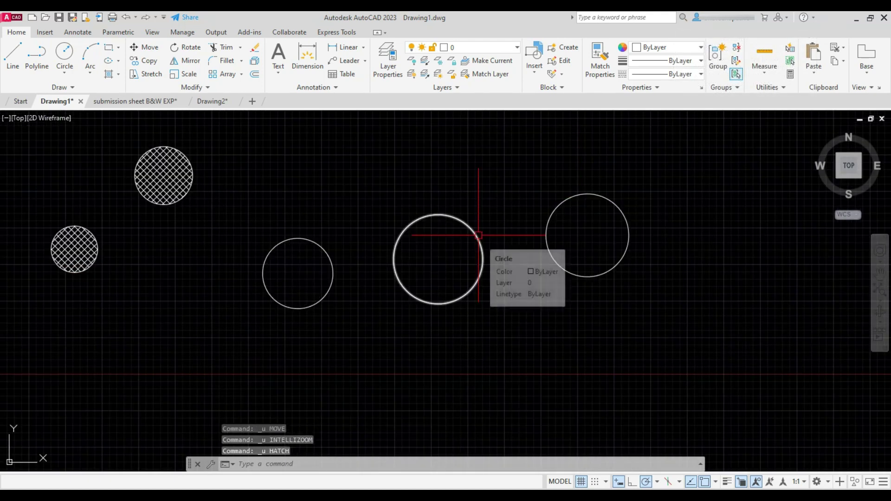
Fill the three circles with separate ANSI31 hatches
{"action": "type", "text": "h"}
{"action": "key", "text": "Return"}
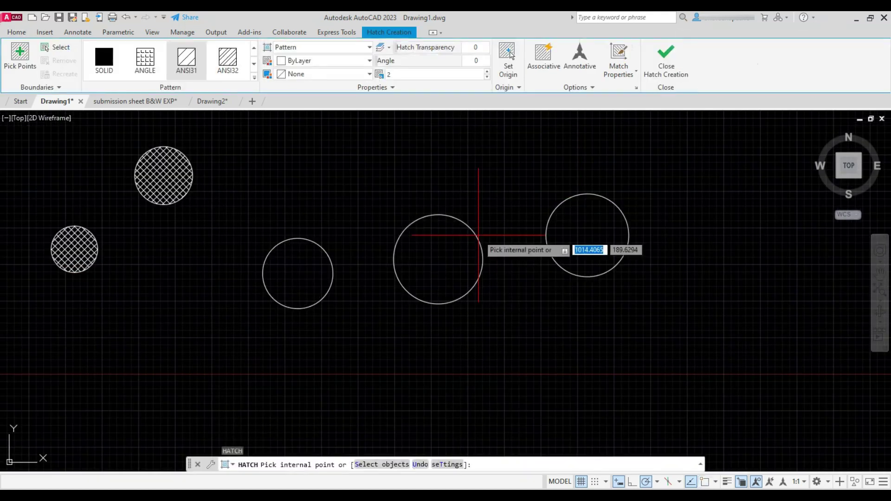
{"action": "left_click", "coordinate": [587, 88]}
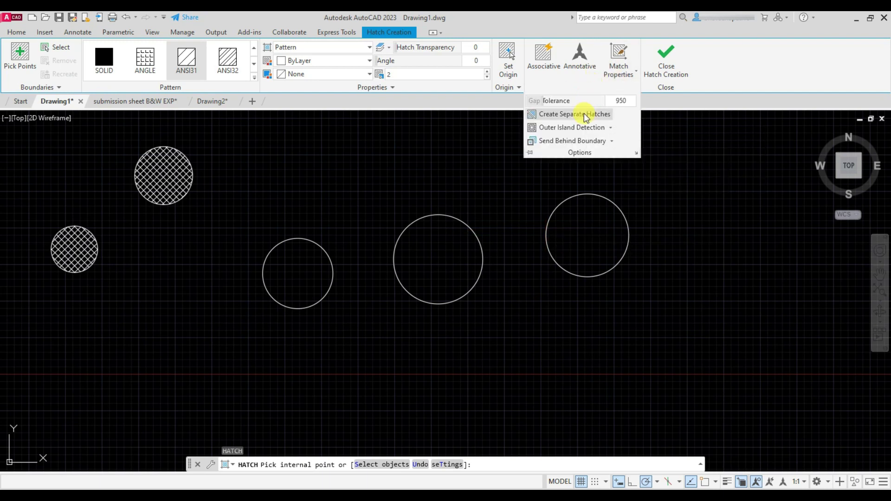
{"action": "left_click", "coordinate": [298, 274]}
{"action": "left_click", "coordinate": [422, 258]}
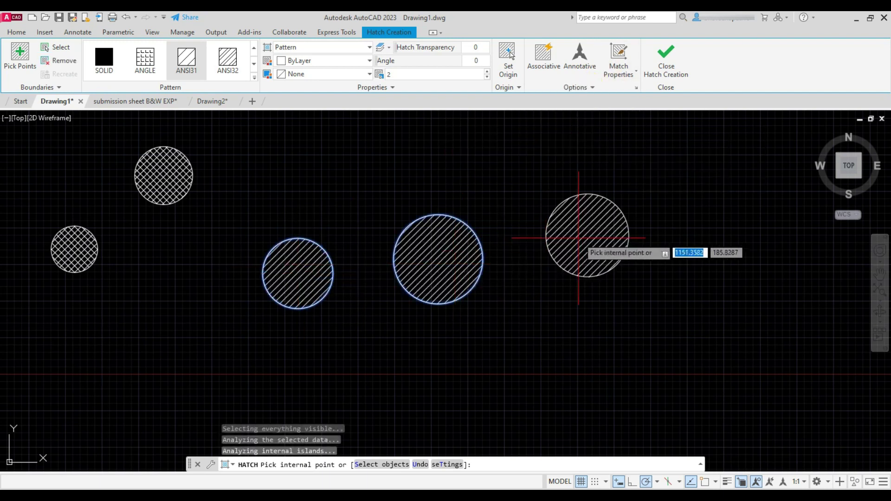
{"action": "left_click", "coordinate": [587, 249]}
{"action": "key", "text": "Return"}
Move the left circle's hatch downward on its own
{"action": "left_click", "coordinate": [333, 205]}
{"action": "left_click", "coordinate": [288, 302]}
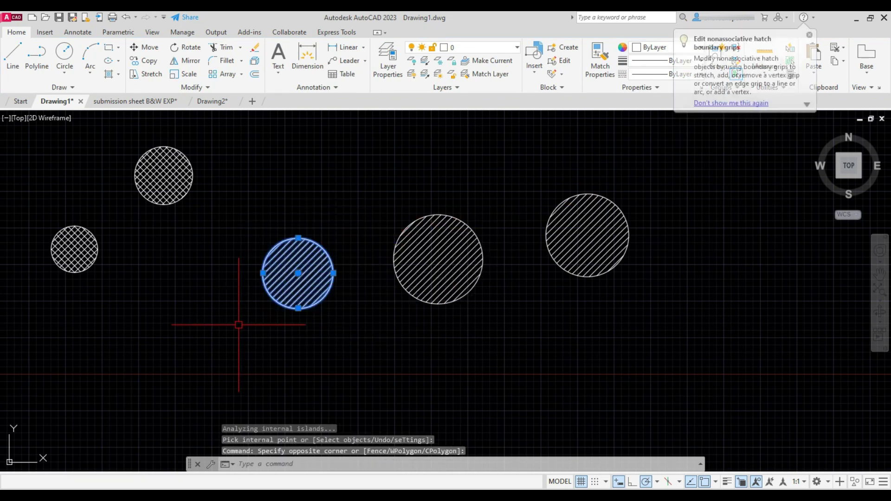
{"action": "type", "text": "M"}
{"action": "key", "text": "Return"}
{"action": "scroll", "coordinate": [388, 153], "scroll_direction": "down", "scroll_amount": 2}
{"action": "left_click", "coordinate": [373, 261]}
{"action": "left_click", "coordinate": [373, 337]}
Erase the diagonal hatch from the concentric ring drawing
{"action": "key", "text": "Return"}
{"action": "left_click", "coordinate": [420, 240]}
{"action": "key", "text": "Escape"}
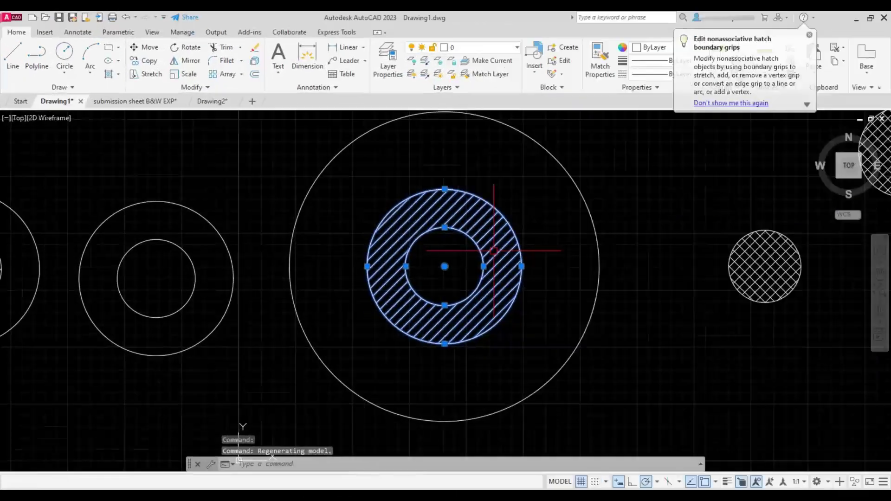
{"action": "key", "text": "Delete"}
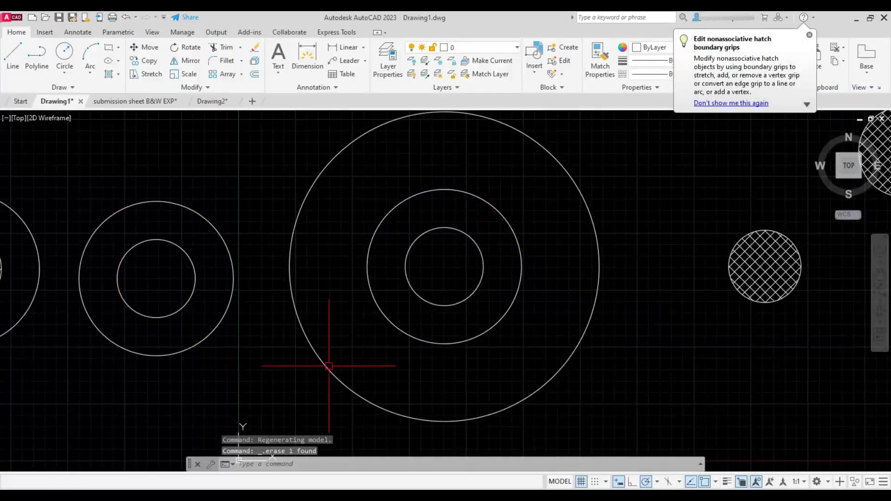
Hatch the concentric rings, trying Normal and then Outer island detection
{"action": "key", "text": "Return"}
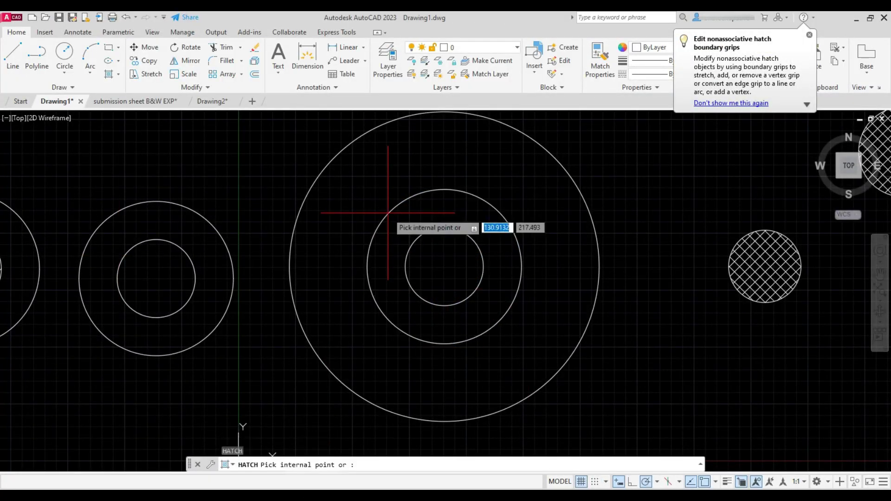
{"action": "left_click", "coordinate": [594, 88]}
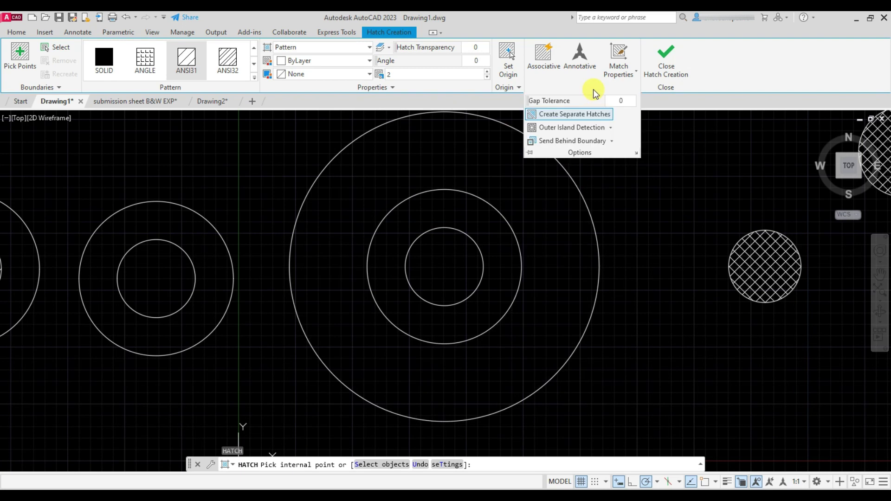
{"action": "left_click", "coordinate": [613, 130]}
{"action": "left_click", "coordinate": [599, 143]}
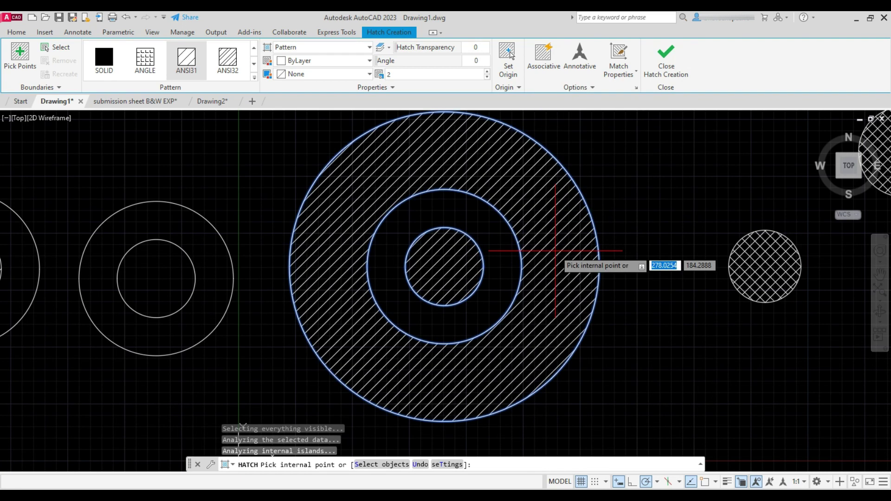
{"action": "left_click", "coordinate": [591, 88]}
{"action": "left_click", "coordinate": [618, 131]}
{"action": "left_click", "coordinate": [586, 168]}
Switch the ring hatch's island detection to Ignore, then to No island detection
{"action": "left_click", "coordinate": [594, 88]}
{"action": "left_click", "coordinate": [612, 127]}
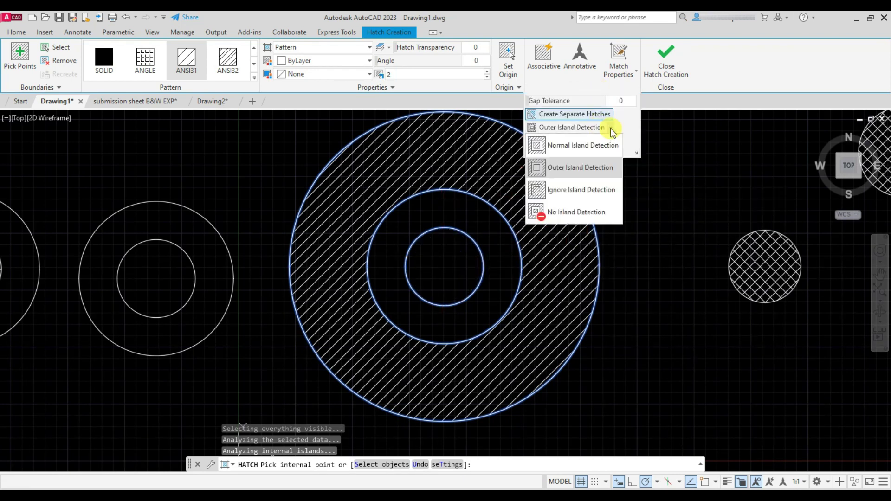
{"action": "left_click", "coordinate": [589, 188]}
{"action": "left_click", "coordinate": [604, 87]}
{"action": "left_click", "coordinate": [615, 127]}
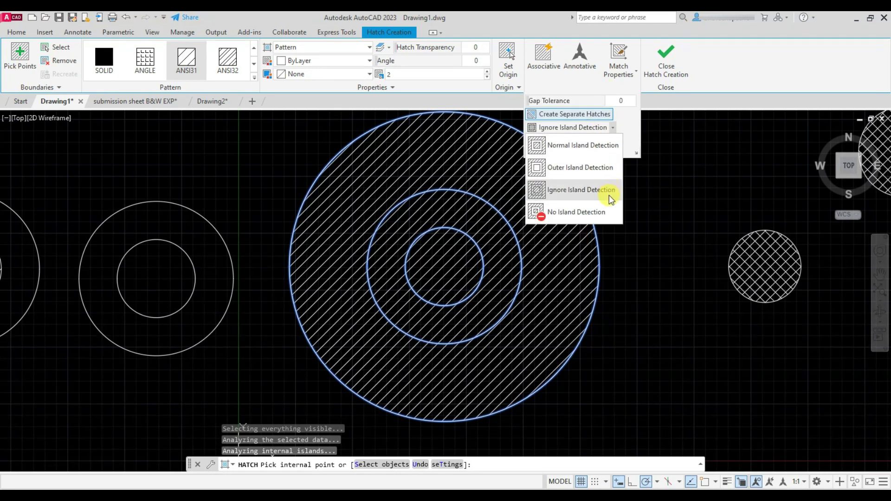
{"action": "left_click", "coordinate": [599, 211]}
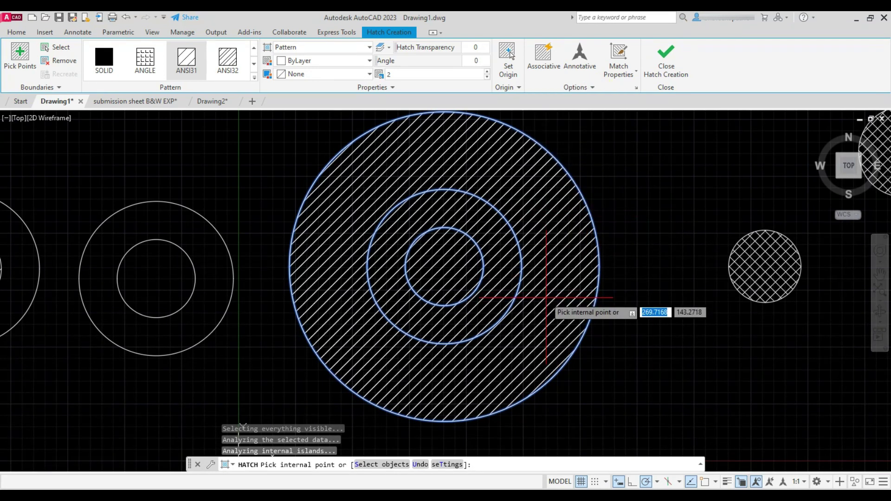
Keep the trial ring hatch, then erase it
{"action": "key", "text": "Escape"}
{"action": "left_click", "coordinate": [571, 227]}
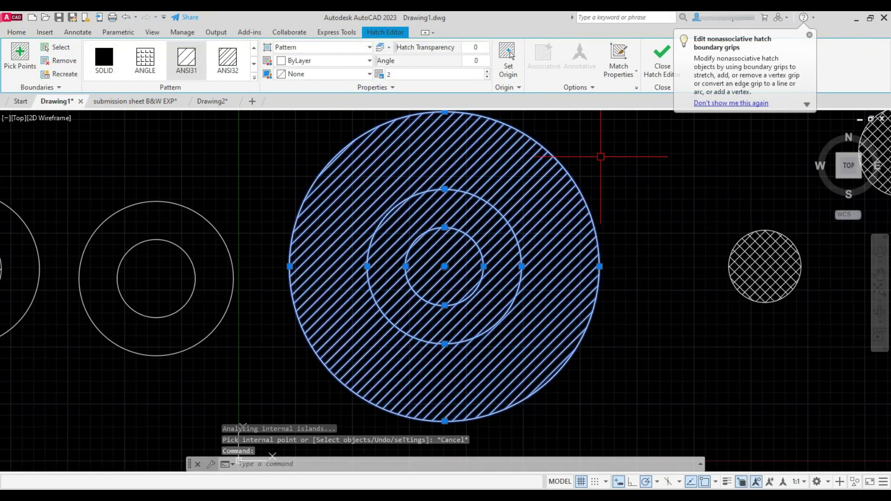
{"action": "key", "text": "Delete"}
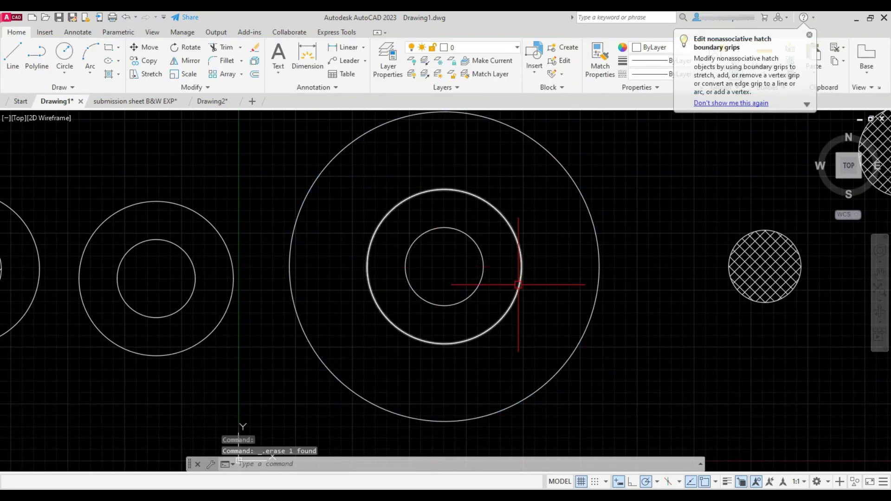
{"action": "scroll", "coordinate": [517, 285], "scroll_direction": "down", "scroll_amount": 2}
Switch to the submission sheet B&W EXP drawing and zoom to the windows
{"action": "left_click", "coordinate": [135, 101]}
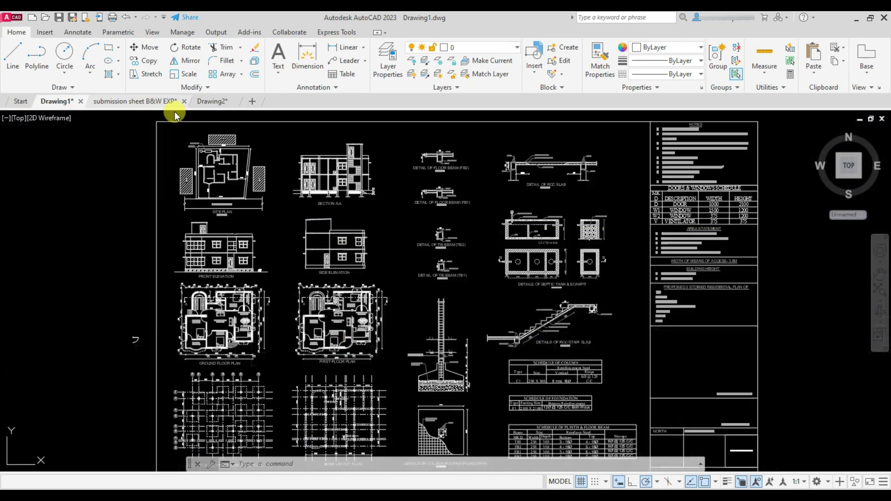
{"action": "scroll", "coordinate": [331, 183], "scroll_direction": "up", "scroll_amount": 5}
{"action": "scroll", "coordinate": [331, 183], "scroll_direction": "up", "scroll_amount": 6}
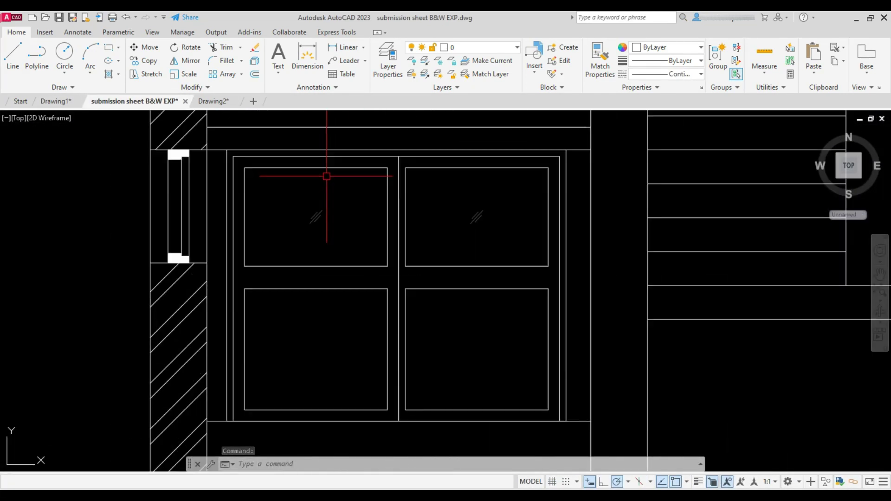
{"action": "scroll", "coordinate": [331, 263], "scroll_direction": "down", "scroll_amount": 2}
Fill the top-left pane with a 122,175,223 to 173,221,247 gradient at transparency 54
{"action": "type", "text": "h"}
{"action": "key", "text": "Return"}
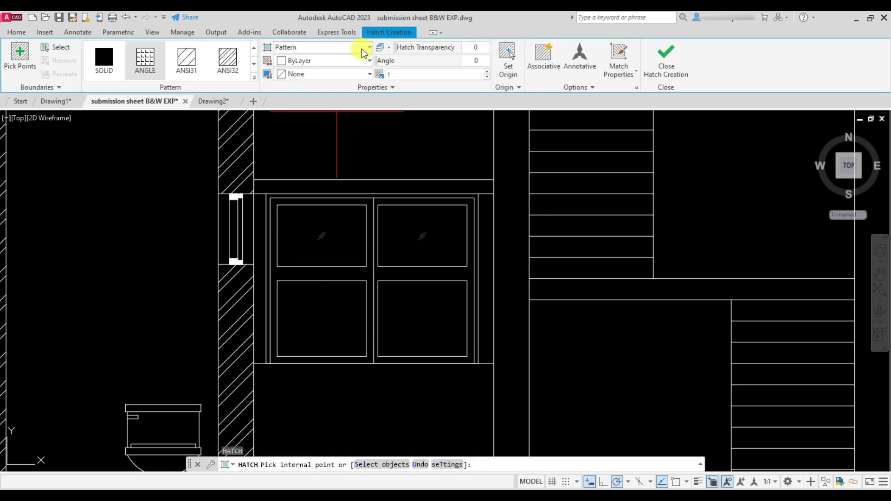
{"action": "left_click", "coordinate": [361, 46]}
{"action": "left_click", "coordinate": [314, 72]}
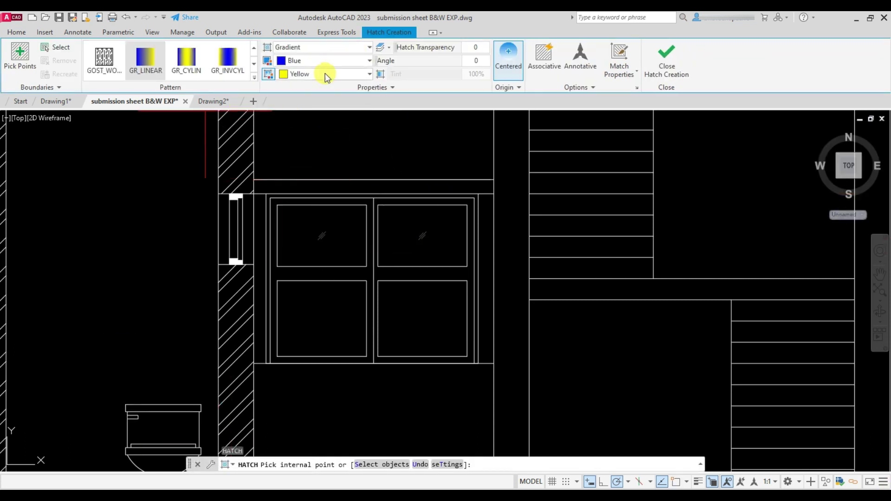
{"action": "left_click", "coordinate": [343, 74]}
{"action": "left_click", "coordinate": [348, 145]}
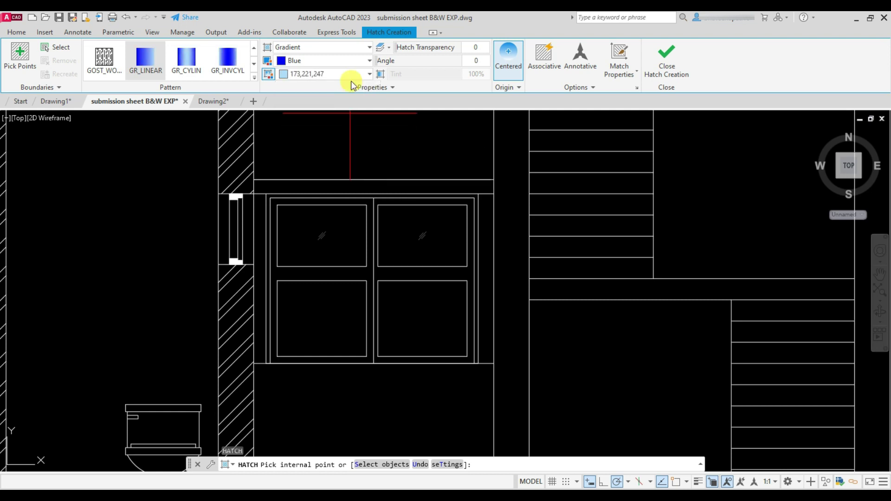
{"action": "left_click", "coordinate": [356, 66]}
{"action": "left_click", "coordinate": [348, 110]}
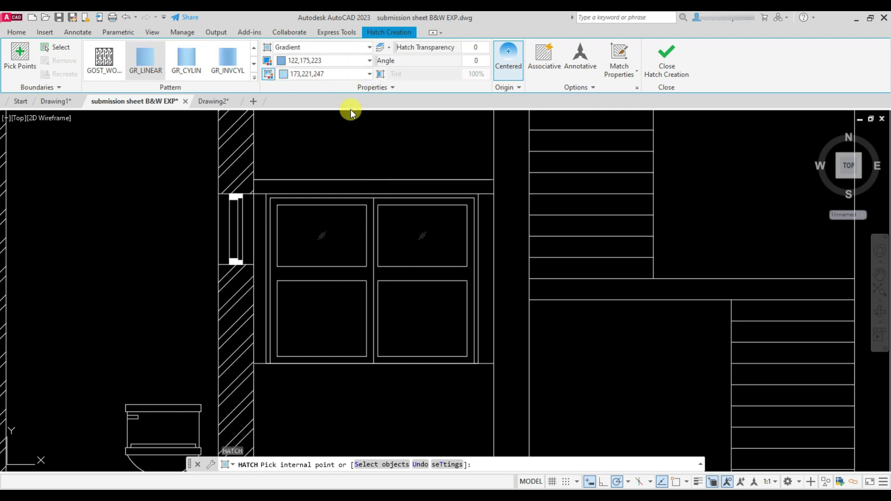
{"action": "left_click", "coordinate": [314, 241]}
{"action": "mouse_move", "coordinate": [411, 48]}
{"action": "left_mouse_down"}
{"action": "mouse_move", "coordinate": [469, 48]}
{"action": "mouse_move", "coordinate": [461, 56]}
{"action": "left_mouse_up"}
{"action": "key", "text": "Escape"}
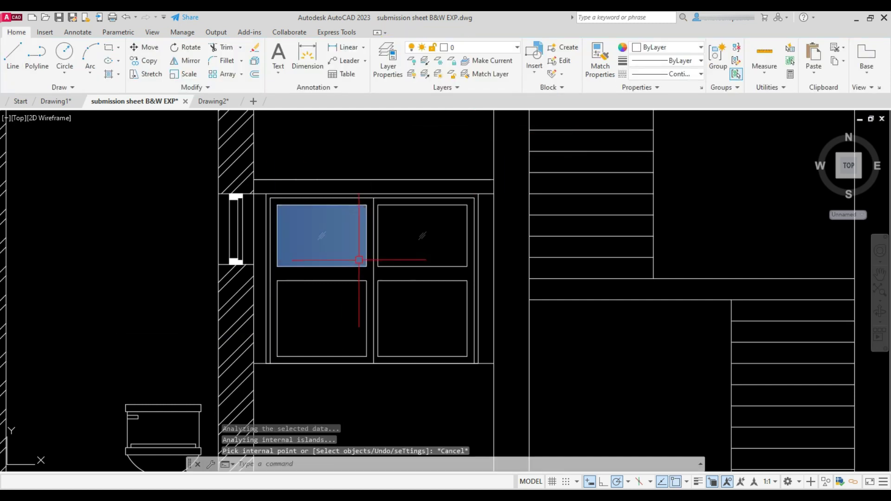
Fill the top-right pane with the same gradient using Match Properties
{"action": "key", "text": "Return"}
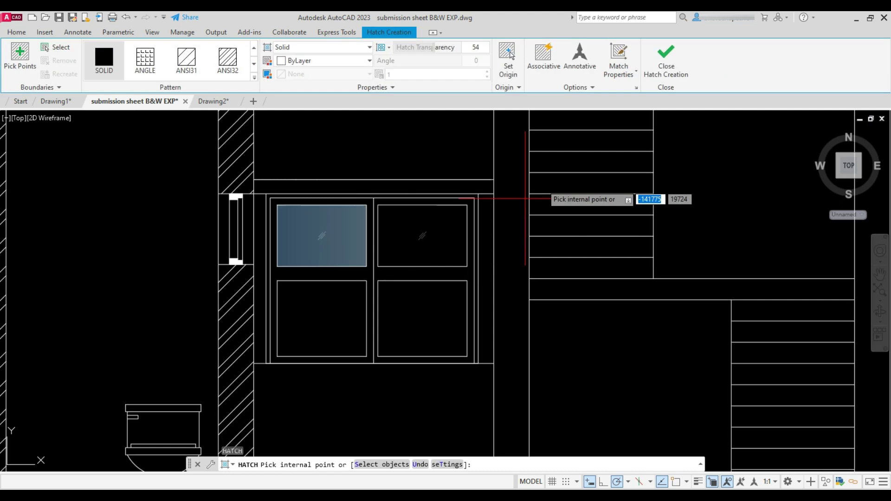
{"action": "left_click", "coordinate": [620, 58]}
{"action": "left_click", "coordinate": [332, 228]}
{"action": "left_click", "coordinate": [420, 223]}
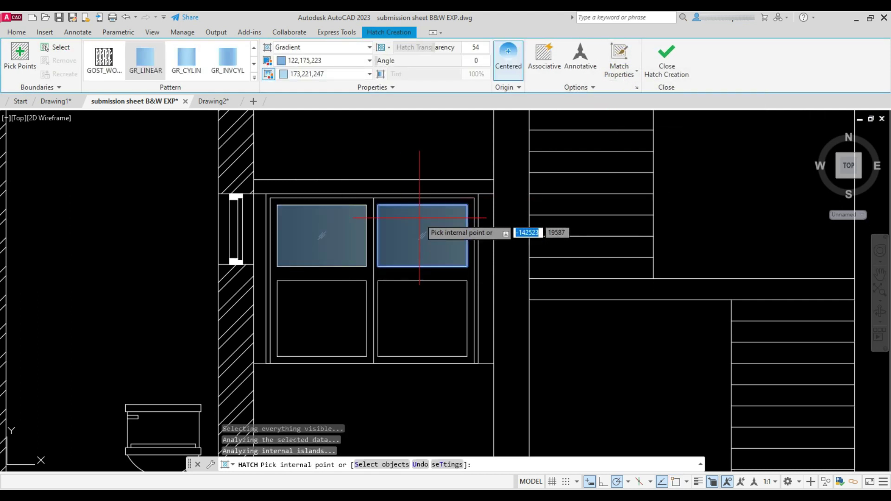
{"action": "scroll", "coordinate": [404, 186], "scroll_direction": "down", "scroll_amount": 5}
{"action": "scroll", "coordinate": [408, 385], "scroll_direction": "up", "scroll_amount": 4}
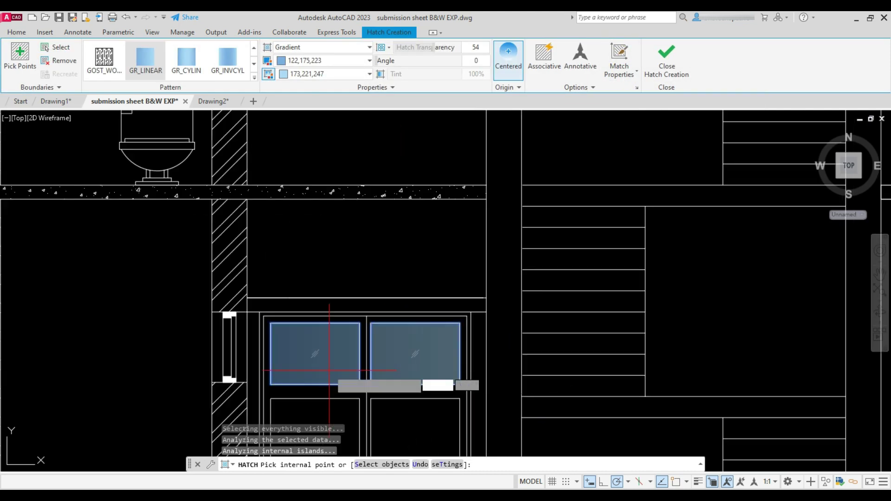
{"action": "key", "text": "Return"}
{"action": "scroll", "coordinate": [418, 255], "scroll_direction": "down", "scroll_amount": 5}
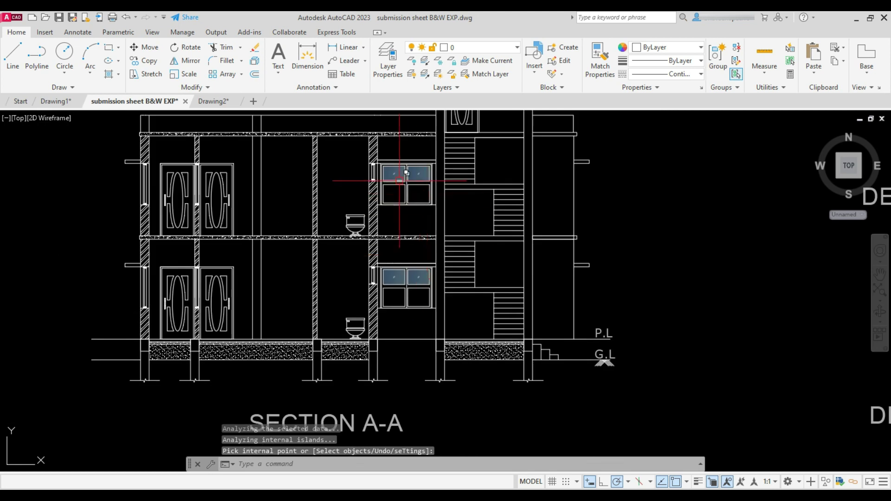
{"action": "scroll", "coordinate": [390, 145], "scroll_direction": "up", "scroll_amount": 4}
Try the GR_INVHEM gradient on the first pane, cancel the edit, and show the Hatch dropdown
{"action": "left_click", "coordinate": [371, 209]}
{"action": "left_click", "coordinate": [358, 139]}
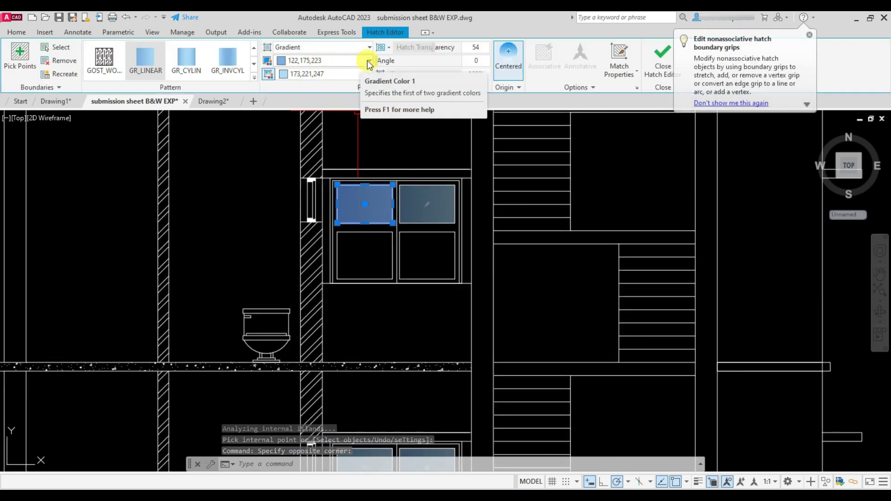
{"action": "left_click", "coordinate": [254, 77]}
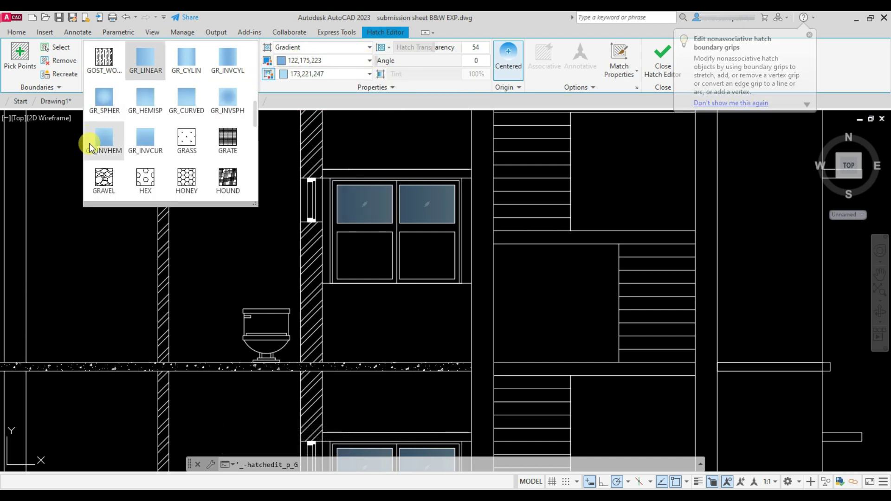
{"action": "left_click", "coordinate": [113, 137]}
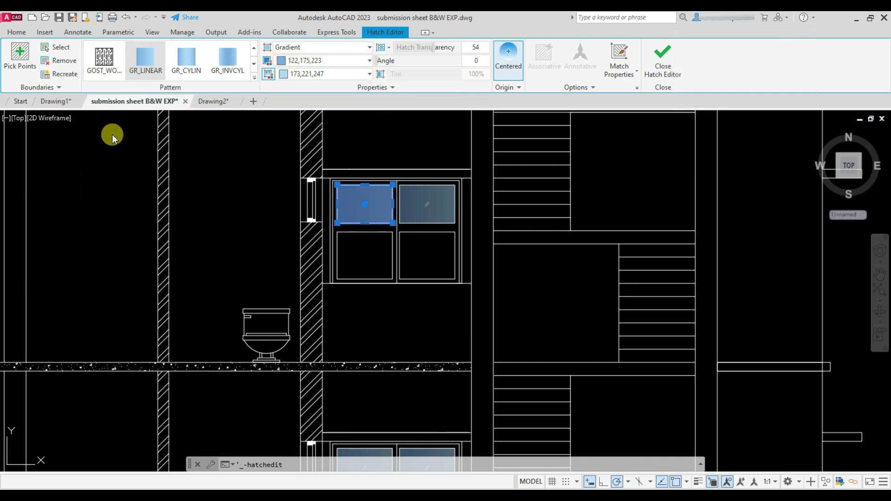
{"action": "key", "text": "Escape"}
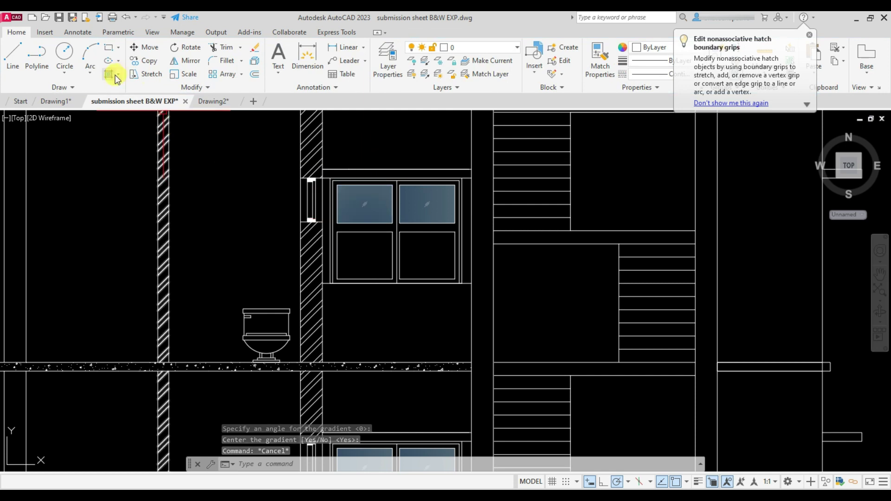
{"action": "left_click", "coordinate": [118, 74]}
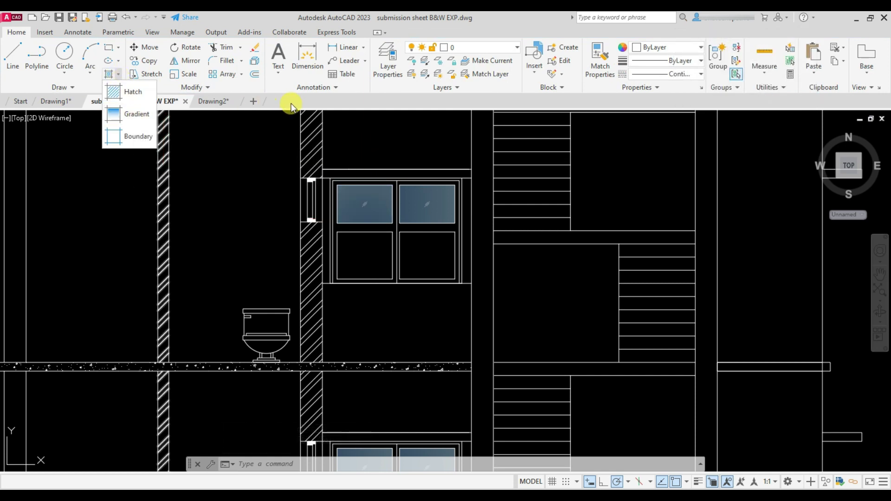
Draw a five-point star from lines in Drawing1
{"action": "scroll", "coordinate": [366, 241], "scroll_direction": "down", "scroll_amount": 5}
{"action": "left_click", "coordinate": [55, 102]}
{"action": "left_click", "coordinate": [370, 265]}
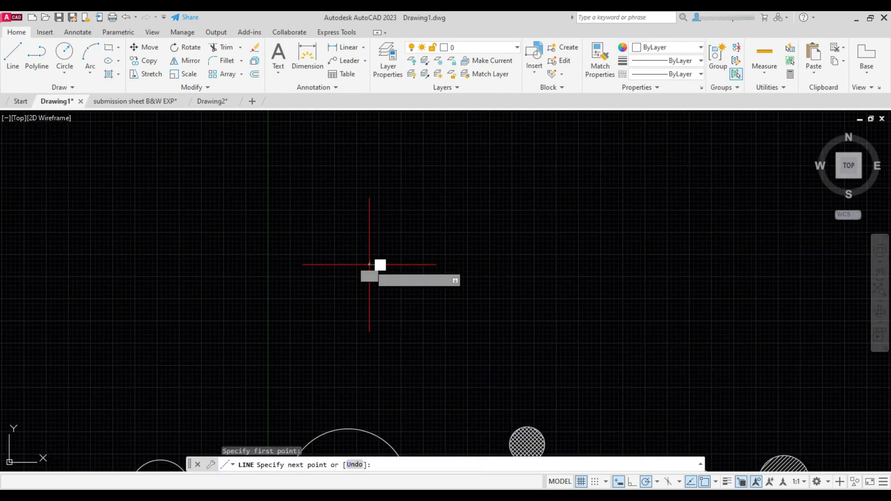
{"action": "left_click", "coordinate": [441, 169]}
{"action": "left_click", "coordinate": [518, 266]}
{"action": "left_click", "coordinate": [327, 203]}
{"action": "left_click", "coordinate": [560, 202]}
{"action": "left_click", "coordinate": [370, 265]}
{"action": "key", "text": "Return"}
Create a boundary polyline around the star's right-tip triangle with BO
{"action": "scroll", "coordinate": [492, 186], "scroll_direction": "up", "scroll_amount": 4}
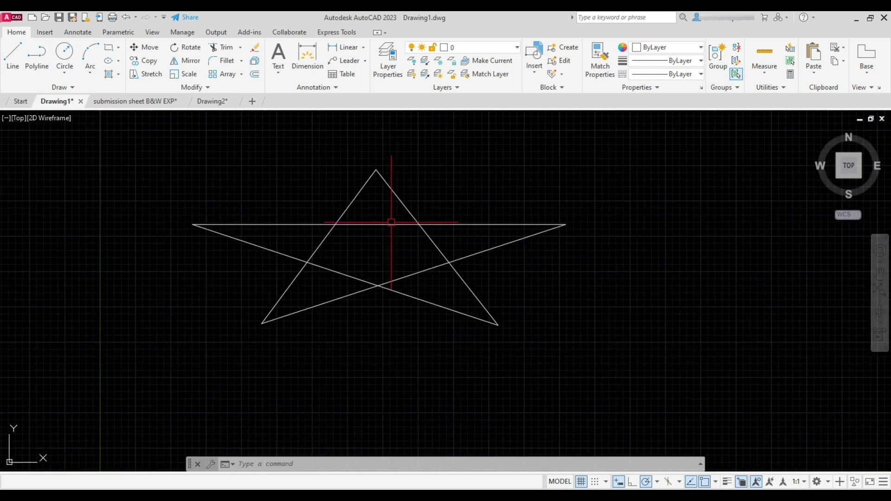
{"action": "left_click", "coordinate": [119, 75]}
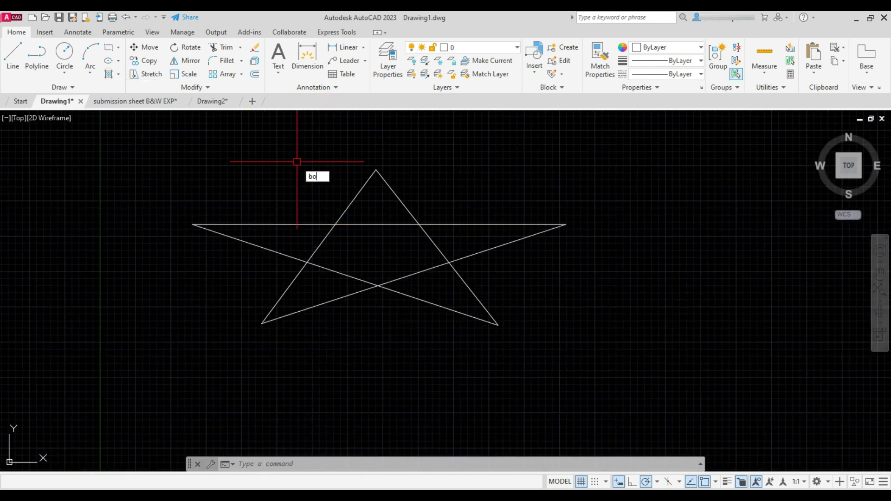
{"action": "type", "text": "BO"}
{"action": "key", "text": "Return"}
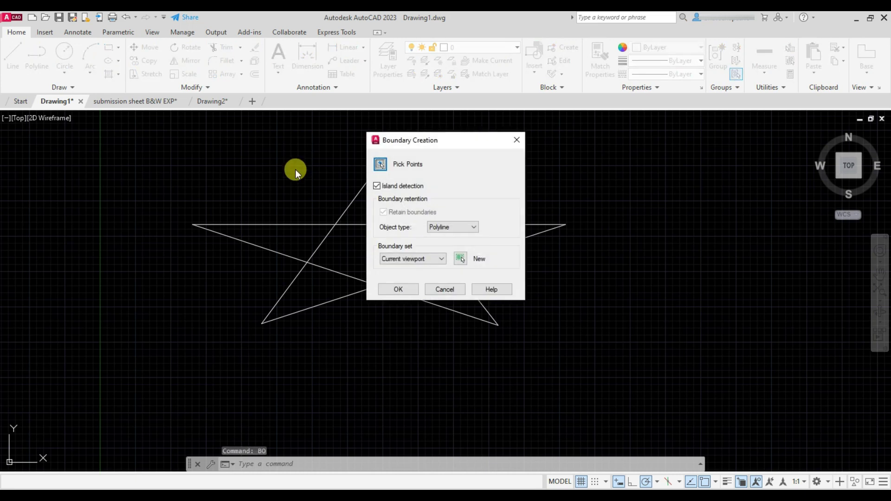
{"action": "left_click", "coordinate": [382, 165]}
{"action": "left_click", "coordinate": [456, 253]}
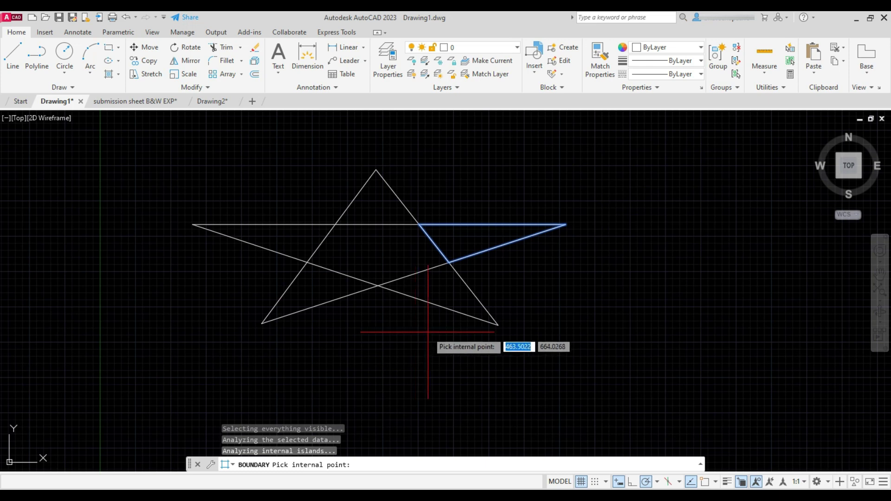
{"action": "key", "text": "Return"}
Move the tip triangle to the right of the star
{"action": "left_click", "coordinate": [509, 244]}
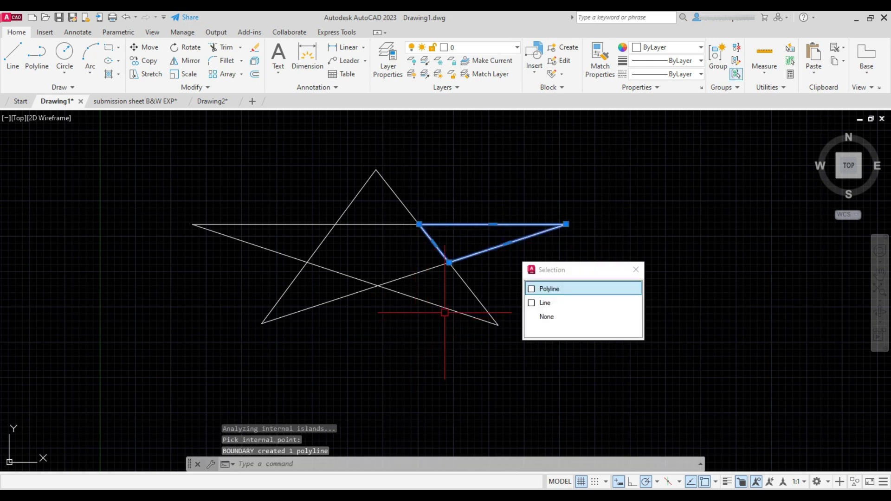
{"action": "type", "text": "M"}
{"action": "key", "text": "Return"}
{"action": "left_click", "coordinate": [379, 334]}
{"action": "left_click", "coordinate": [587, 361]}
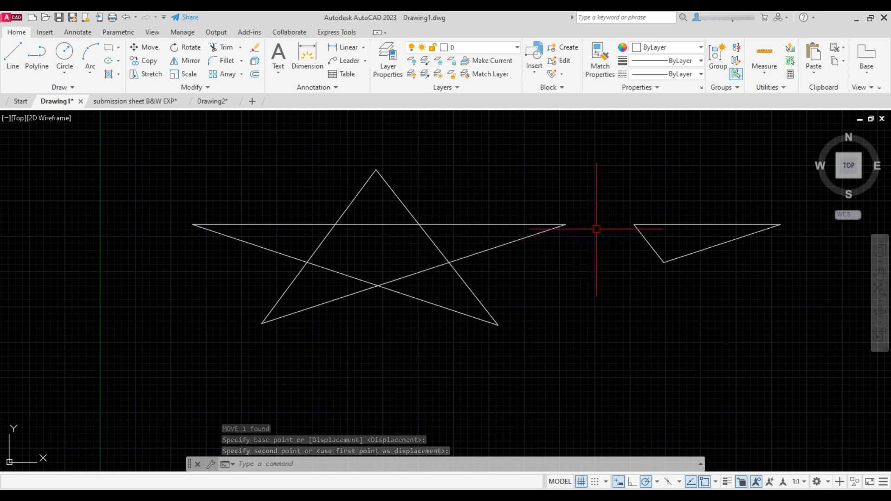
Create boundaries for the star's upper tip, left arm, both legs and centre
{"action": "type", "text": "bo"}
{"action": "key", "text": "Return"}
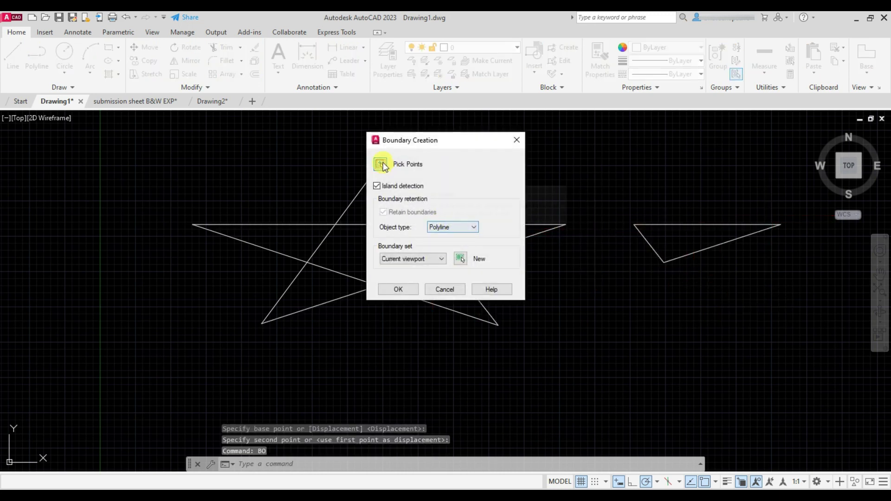
{"action": "left_click", "coordinate": [381, 164]}
{"action": "left_click", "coordinate": [384, 206]}
{"action": "left_click", "coordinate": [305, 229]}
{"action": "left_click", "coordinate": [302, 292]}
{"action": "left_click", "coordinate": [438, 292]}
{"action": "left_click", "coordinate": [384, 257]}
{"action": "key", "text": "Return"}
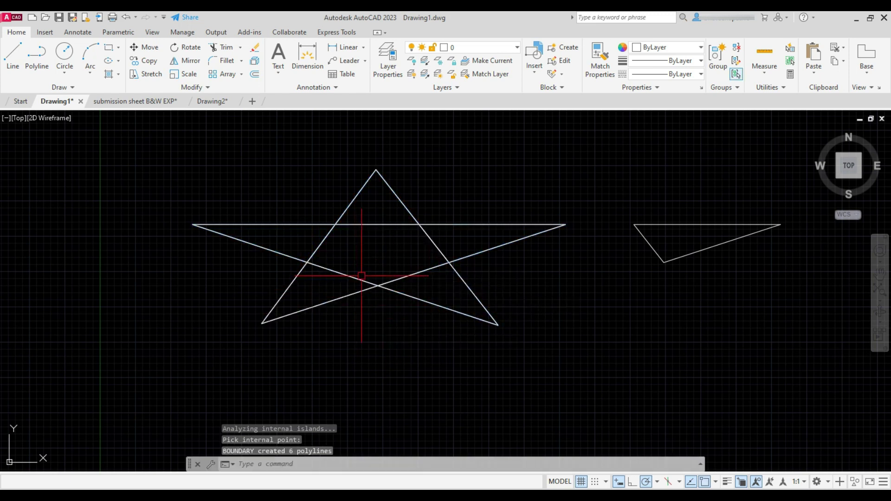
Move the centre pentagon polyline to the left of the star
{"action": "left_click", "coordinate": [431, 232]}
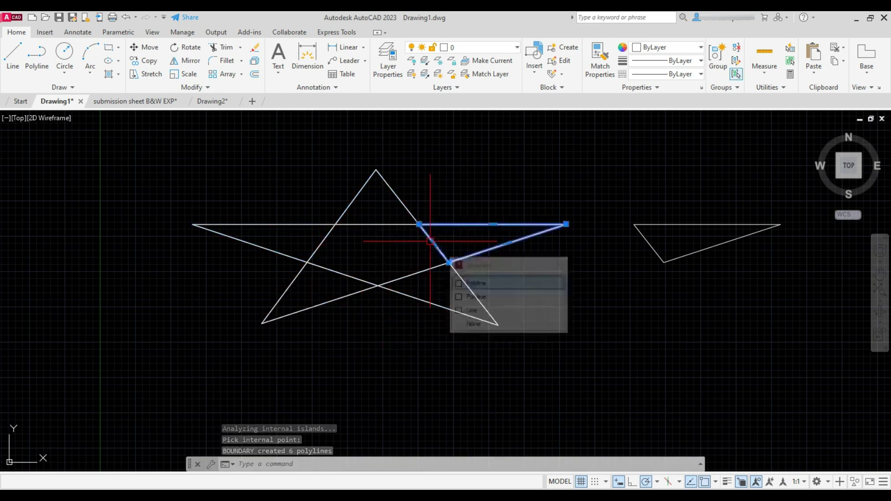
{"action": "left_click", "coordinate": [478, 299]}
{"action": "key", "text": "Return"}
{"action": "left_click", "coordinate": [406, 420]}
{"action": "left_click", "coordinate": [344, 382]}
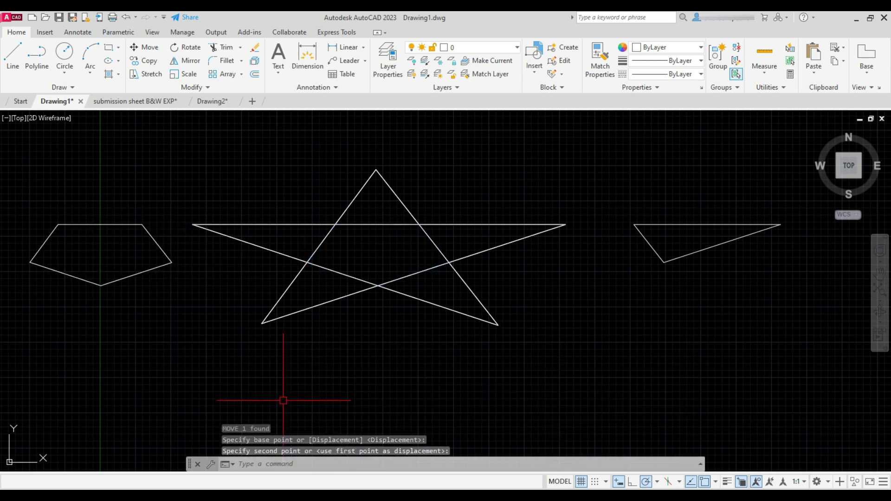
{"action": "scroll", "coordinate": [377, 264], "scroll_direction": "down", "scroll_amount": 2}
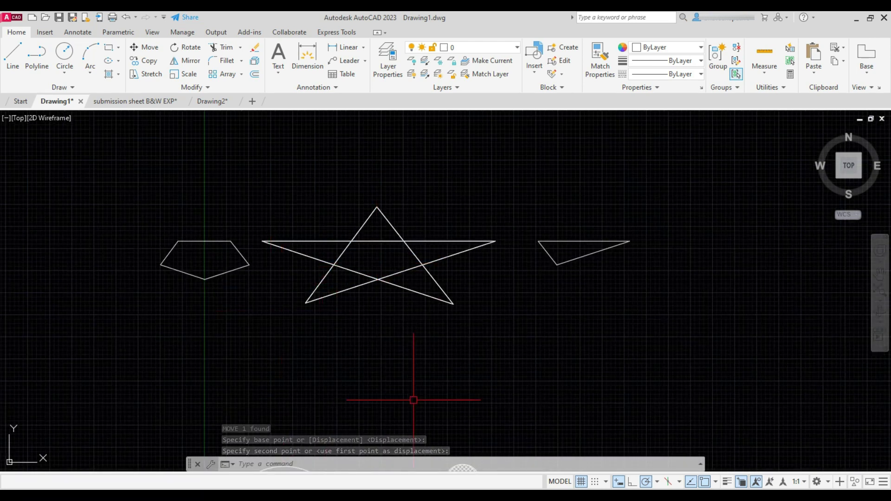
{"action": "scroll", "coordinate": [363, 213], "scroll_direction": "down", "scroll_amount": 5}
In a new drawing, draw a large triangle with LINE, leaving a small gap at one corner
{"action": "left_click", "coordinate": [255, 106]}
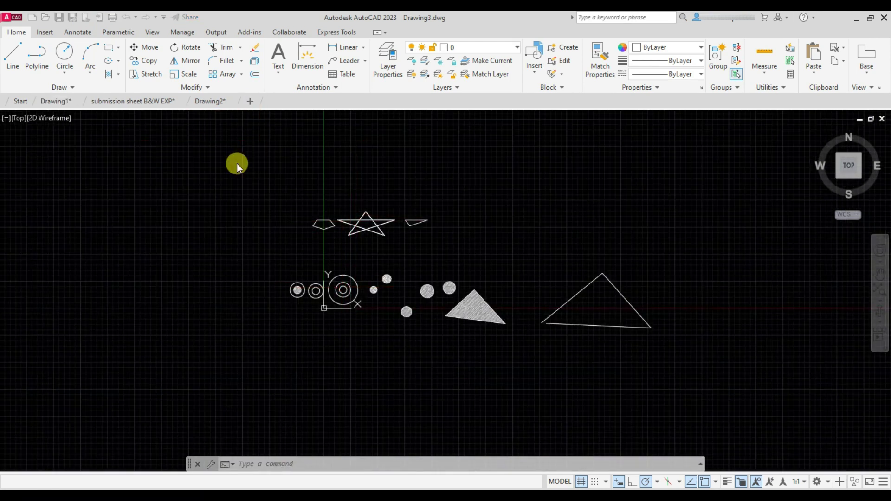
{"action": "left_click", "coordinate": [12, 54]}
{"action": "left_click", "coordinate": [367, 268]}
{"action": "left_click", "coordinate": [486, 163]}
{"action": "left_click", "coordinate": [646, 299]}
{"action": "scroll", "coordinate": [408, 286], "scroll_direction": "up", "scroll_amount": 4}
{"action": "left_click", "coordinate": [328, 257]}
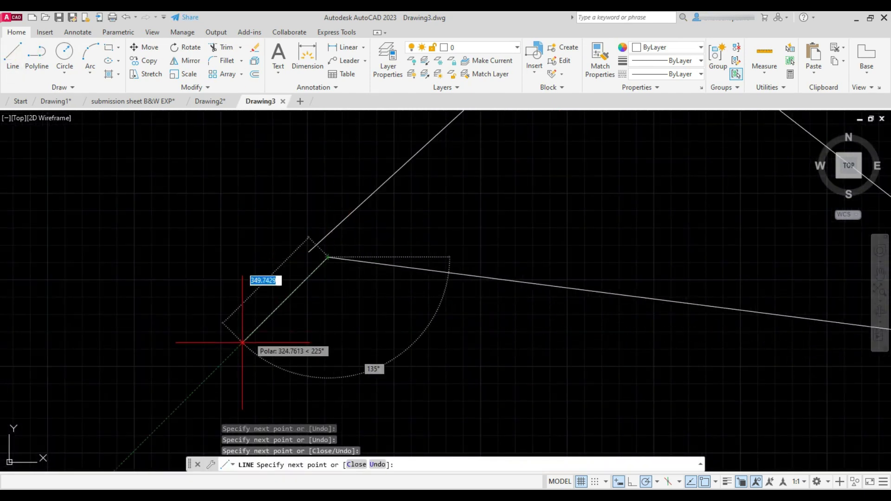
{"action": "key", "text": "Return"}
Try hatching inside the open triangle with H, which reports no closed boundary found
{"action": "scroll", "coordinate": [232, 344], "scroll_direction": "down", "scroll_amount": 2}
{"action": "type", "text": "h"}
{"action": "key", "text": "Return"}
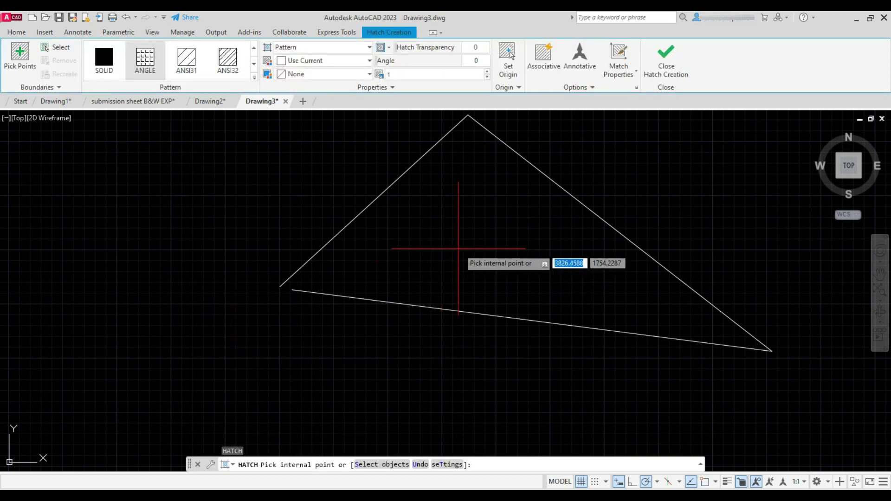
{"action": "left_click", "coordinate": [459, 248]}
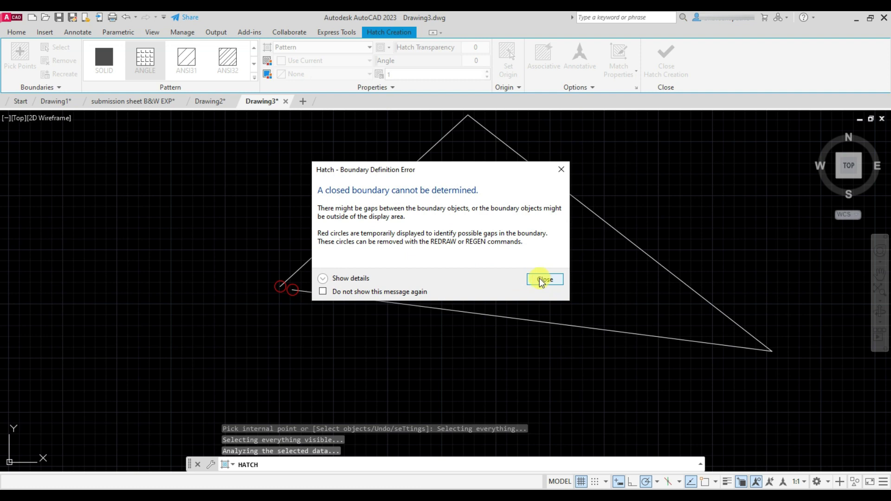
Dismiss the boundary error, pick inside the triangle again and choose to continue hatching despite gaps
{"action": "left_click", "coordinate": [544, 279]}
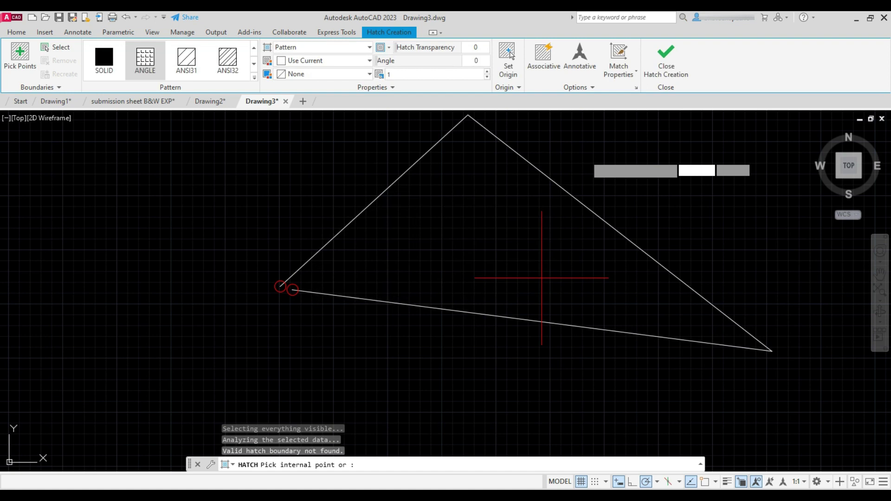
{"action": "left_click", "coordinate": [592, 88]}
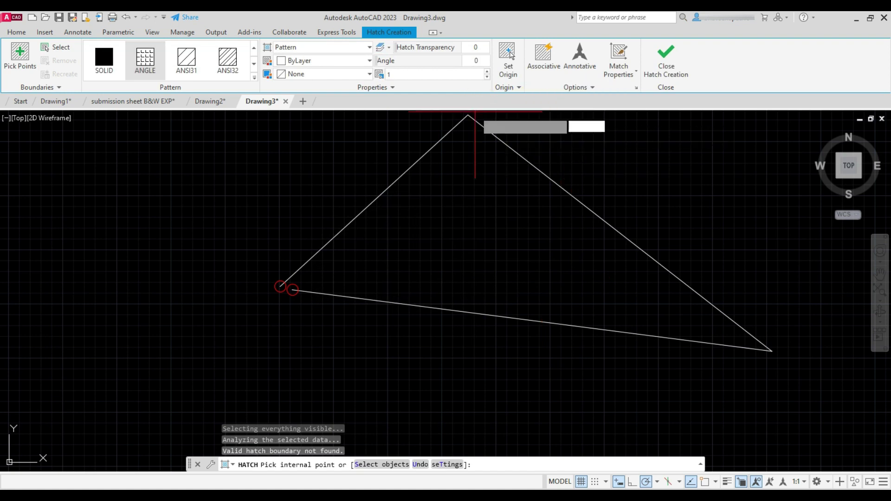
{"action": "left_click", "coordinate": [431, 240]}
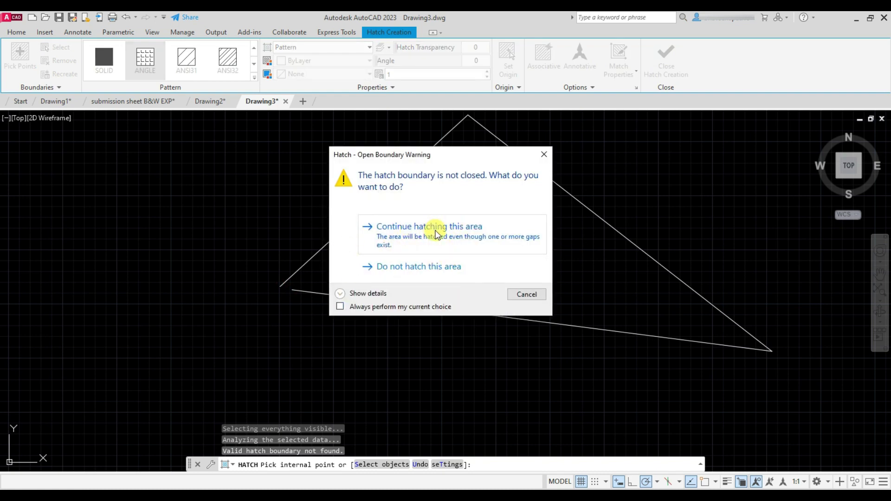
{"action": "left_click", "coordinate": [436, 234]}
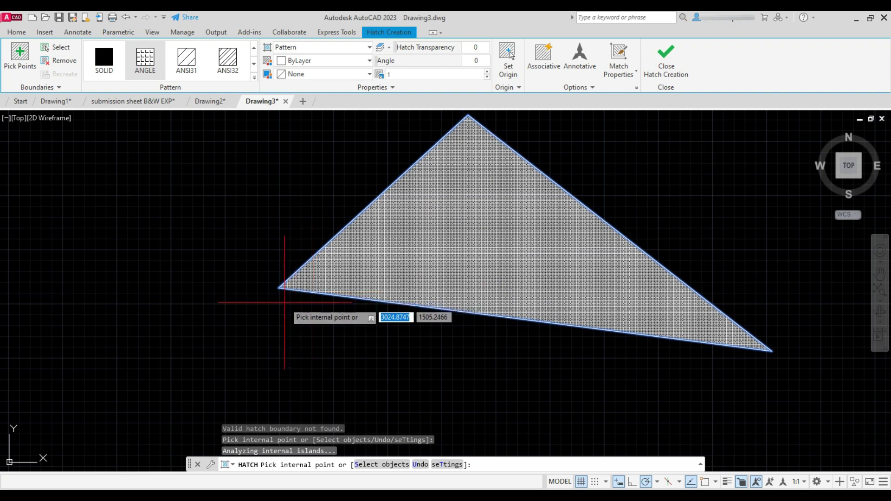
{"action": "scroll", "coordinate": [281, 295], "scroll_direction": "up", "scroll_amount": 3}
{"action": "scroll", "coordinate": [281, 295], "scroll_direction": "up", "scroll_amount": 5}
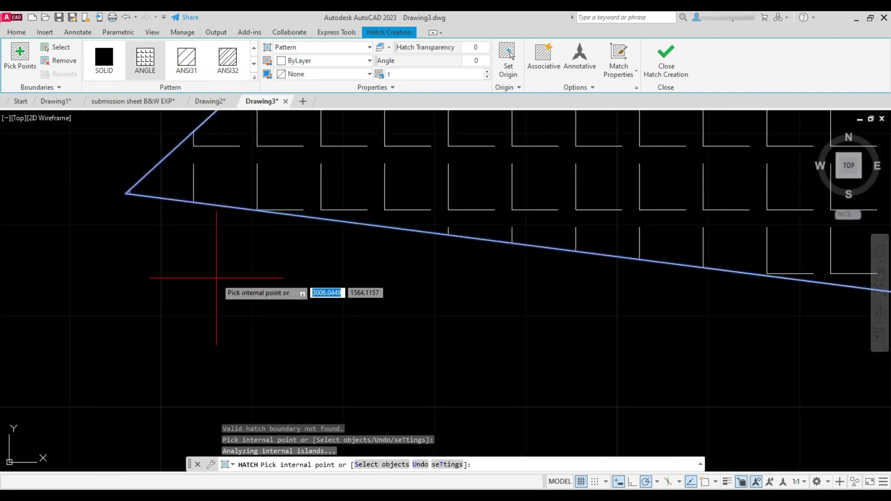
{"action": "scroll", "coordinate": [215, 280], "scroll_direction": "down", "scroll_amount": 5}
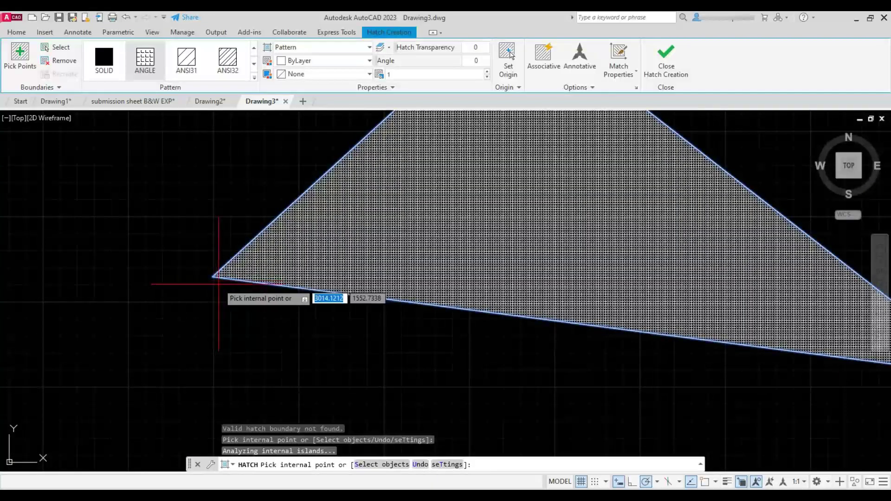
Apply the ANSI31 pattern at scale 10 and finish the hatch
{"action": "left_click", "coordinate": [186, 58]}
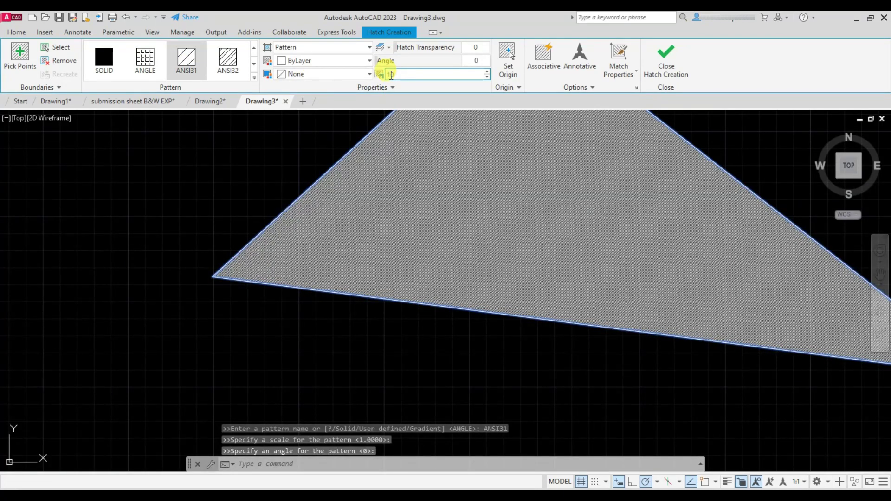
{"action": "left_click", "coordinate": [391, 74]}
{"action": "type", "text": "10"}
{"action": "key", "text": "Return"}
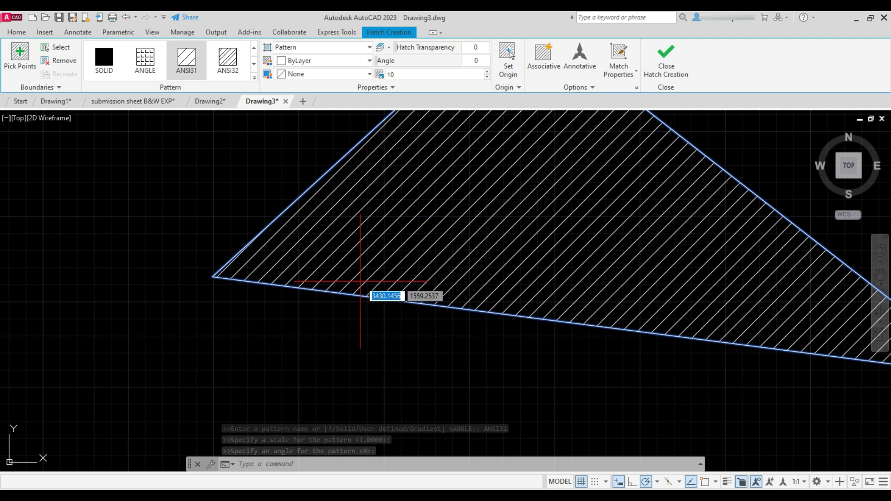
{"action": "scroll", "coordinate": [361, 281], "scroll_direction": "down", "scroll_amount": 2}
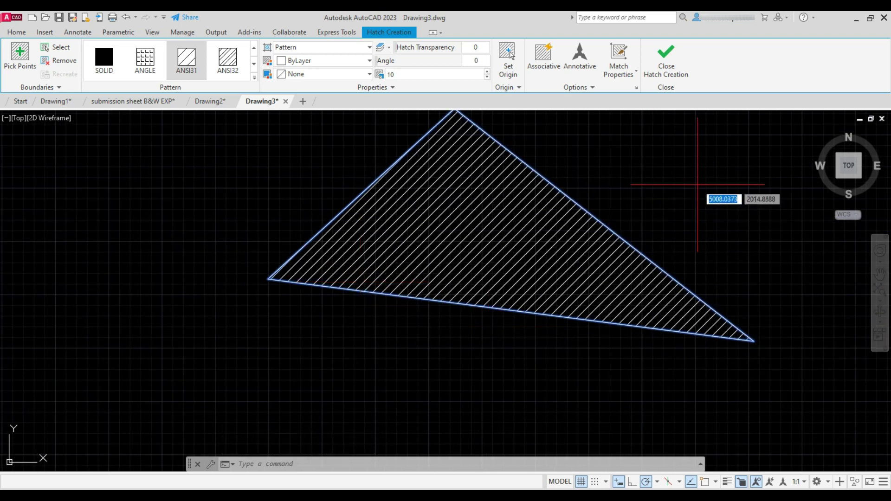
{"action": "key", "text": "Return"}
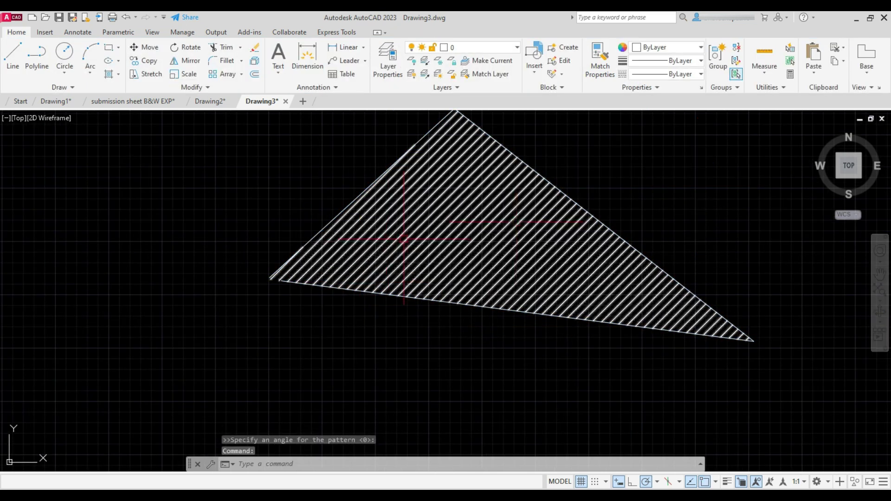
{"action": "scroll", "coordinate": [406, 241], "scroll_direction": "down", "scroll_amount": 4}
{"action": "scroll", "coordinate": [405, 239], "scroll_direction": "up", "scroll_amount": 2}
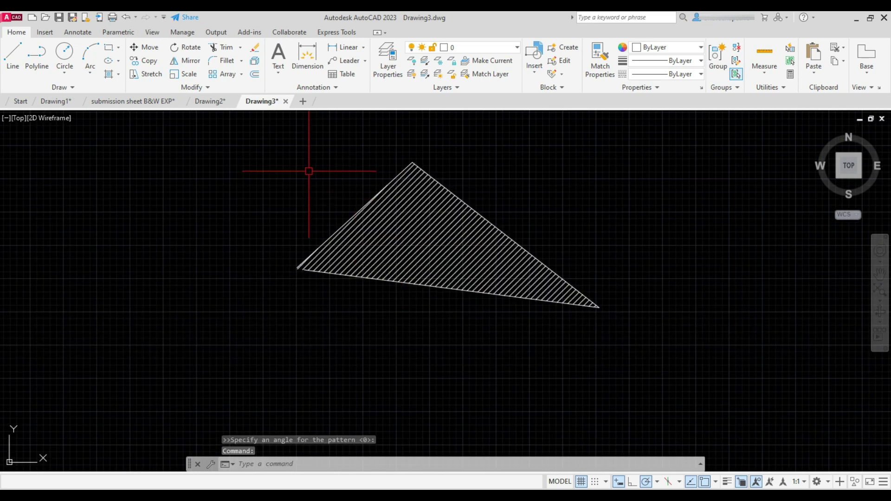